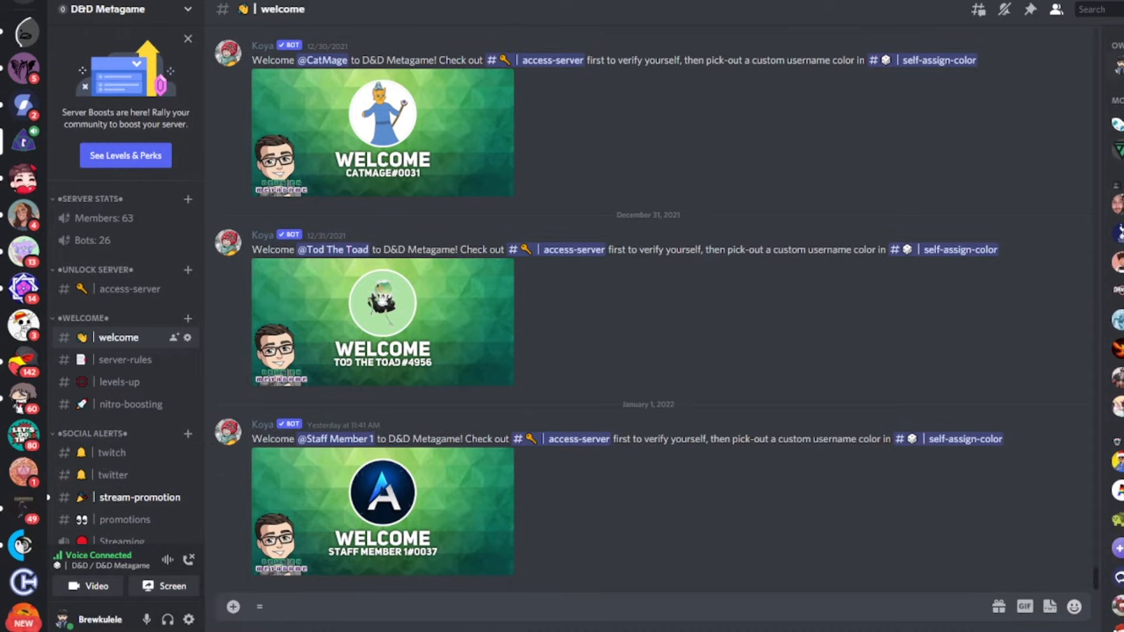
# - Make sure Developer Mode is enabled in Discord's advanced user settings and close the settings
pyautogui.click(188, 620)
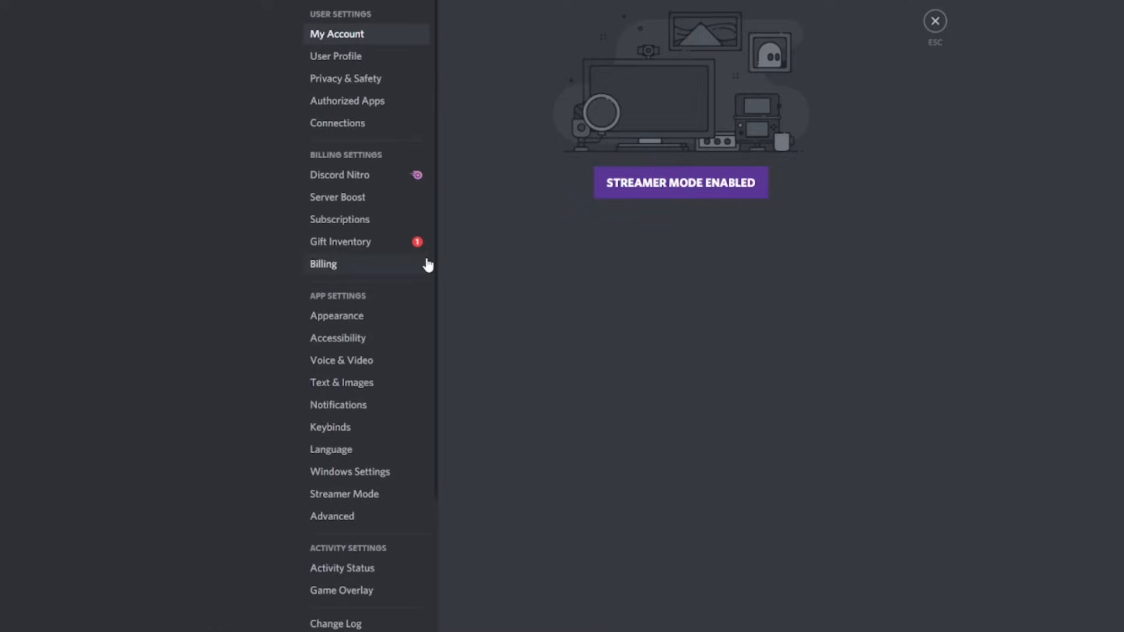
pyautogui.scroll(-3, 424, 270)
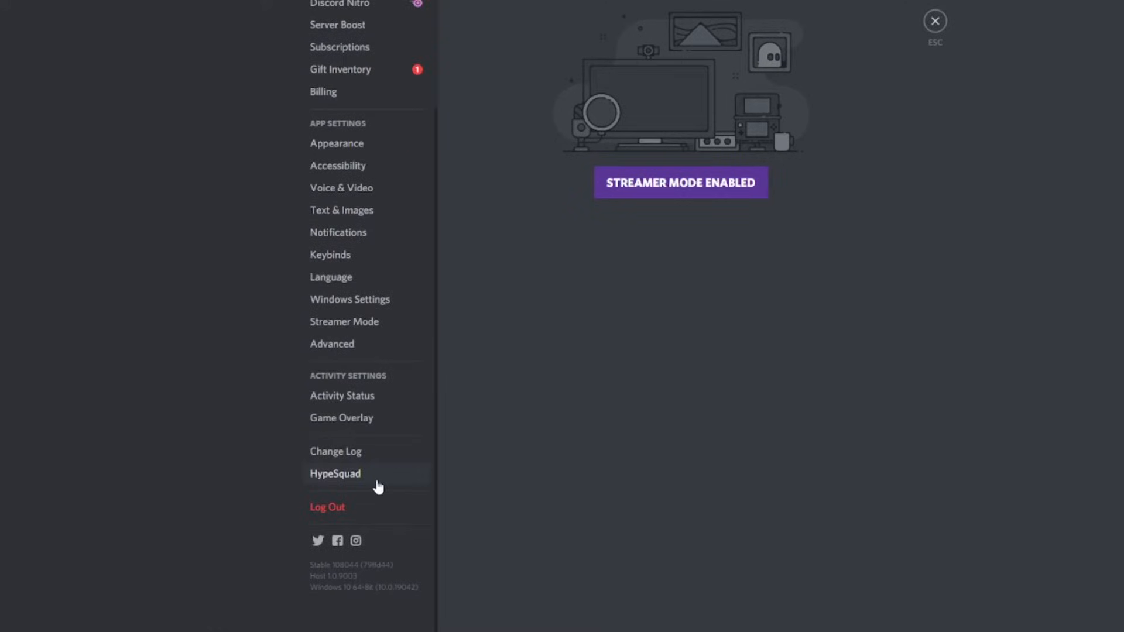
pyautogui.click(375, 350)
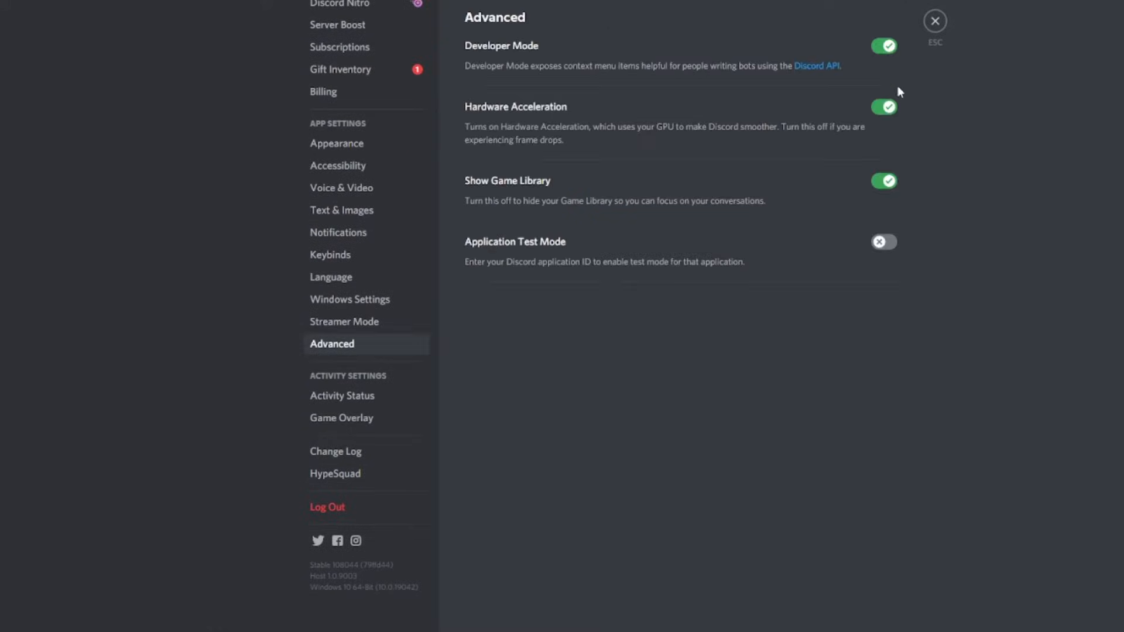
pyautogui.click(887, 47)
pyautogui.click(887, 47)
pyautogui.click(935, 24)
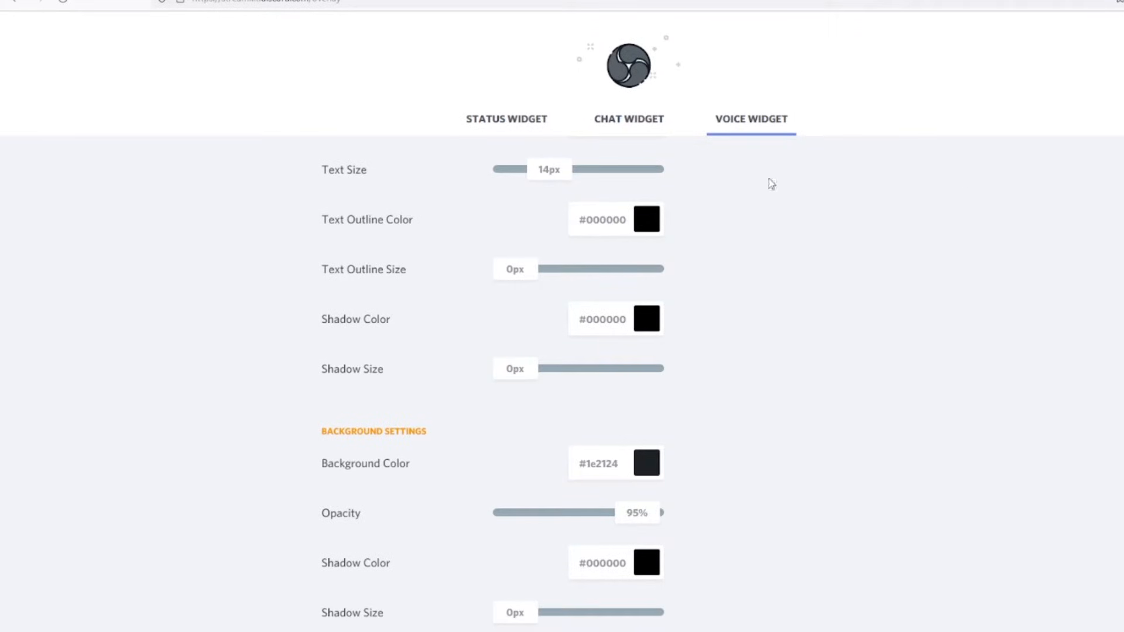
# - In the Discord StreamKit overlay, set the voice widget to the D&D Metagame server and its D&D voice channel
pyautogui.click(598, 126)
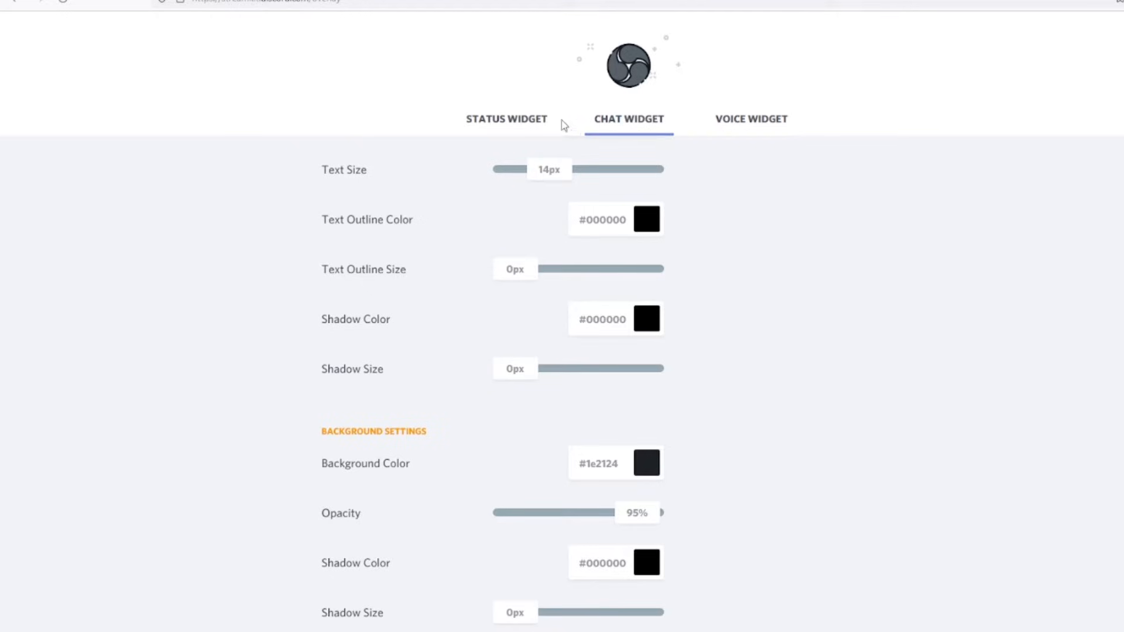
pyautogui.click(744, 120)
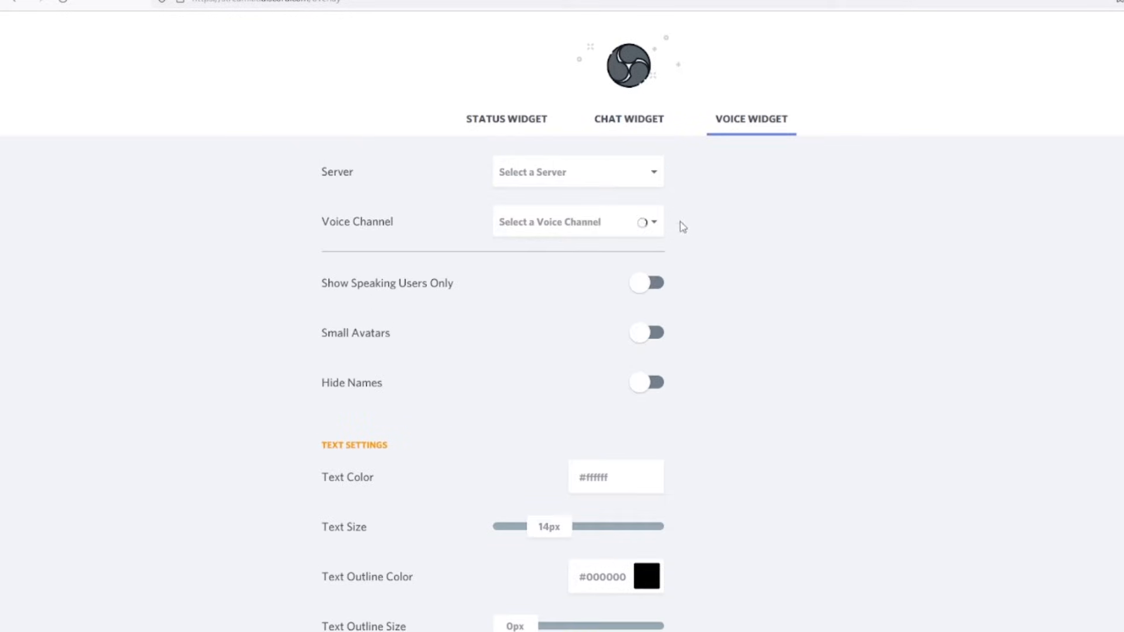
pyautogui.click(603, 171)
pyautogui.scroll(-3, 602, 249)
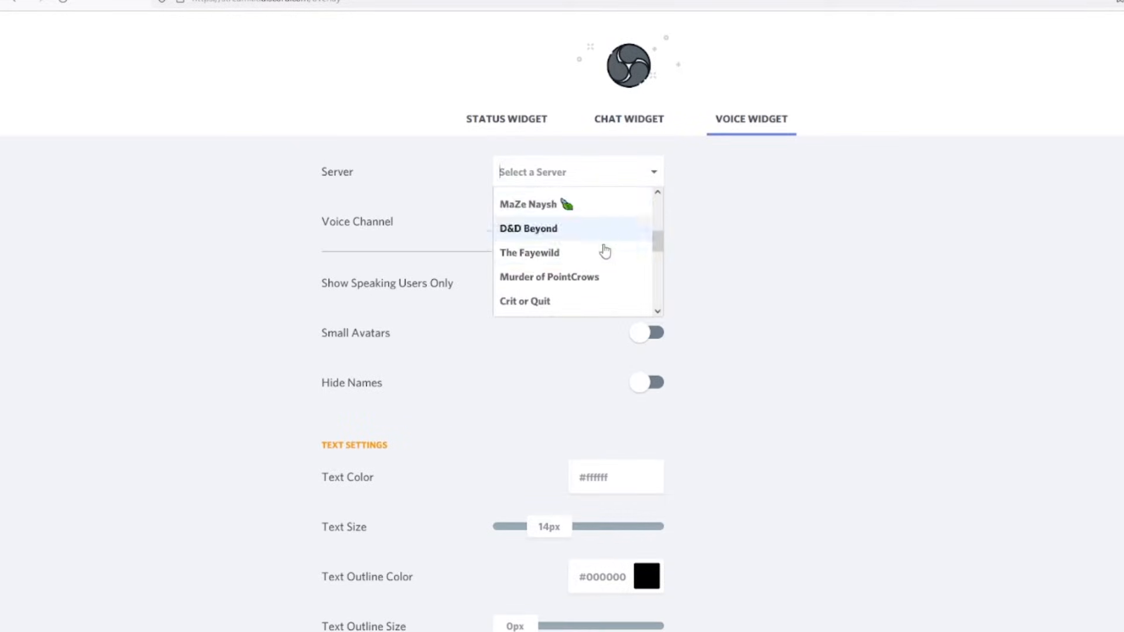
pyautogui.scroll(2, 601, 251)
pyautogui.scroll(3, 600, 251)
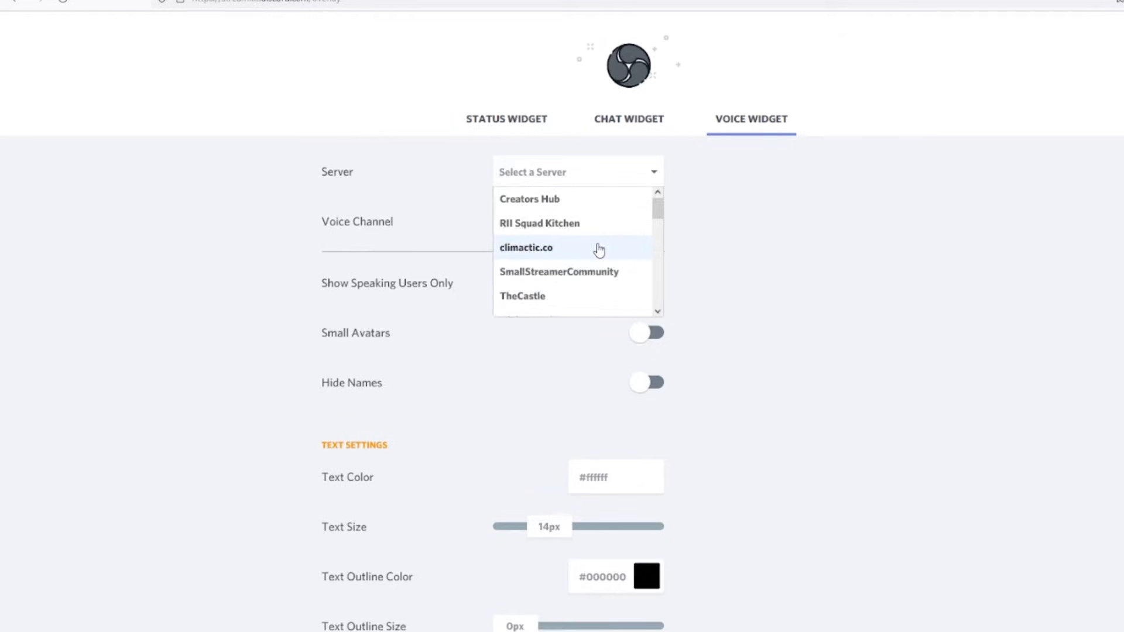
pyautogui.scroll(-10, 599, 251)
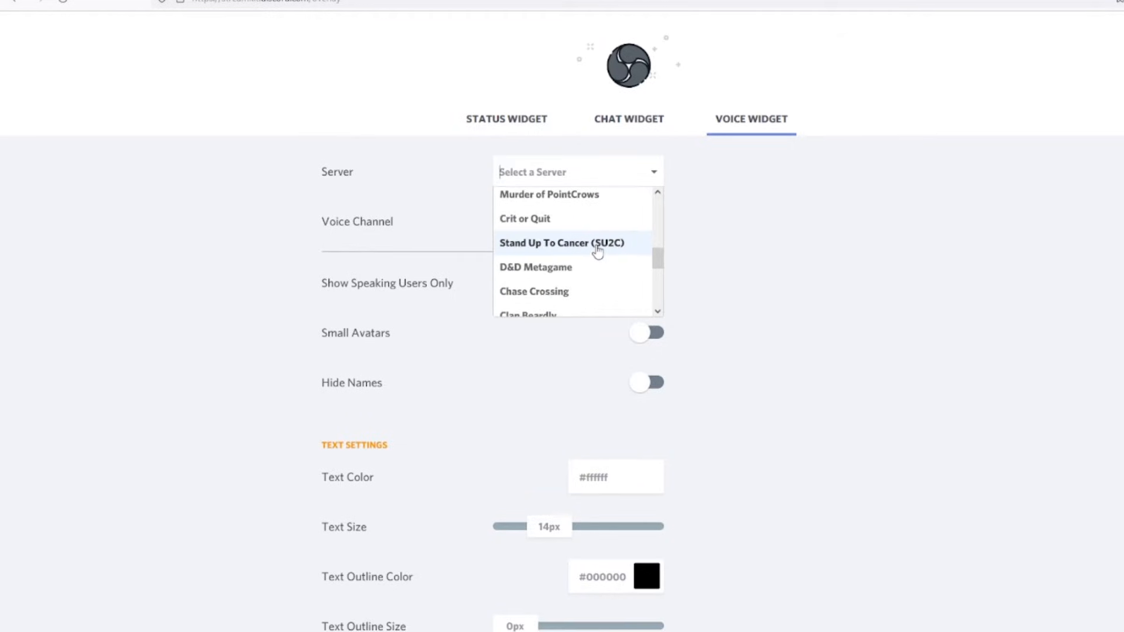
pyautogui.click(568, 271)
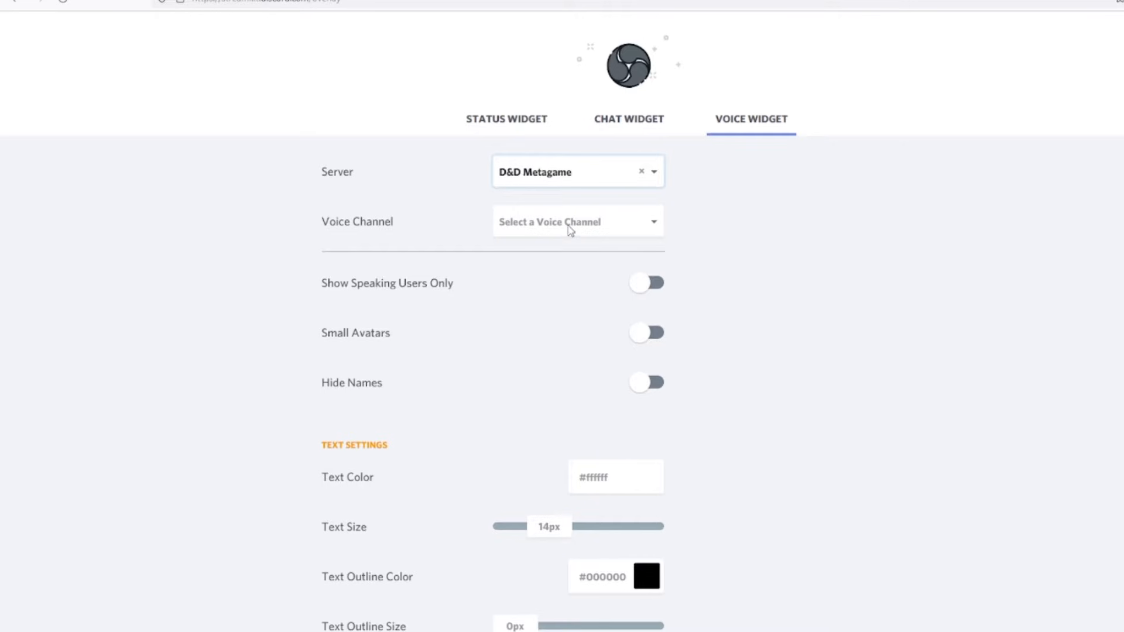
pyautogui.click(570, 227)
pyautogui.click(577, 274)
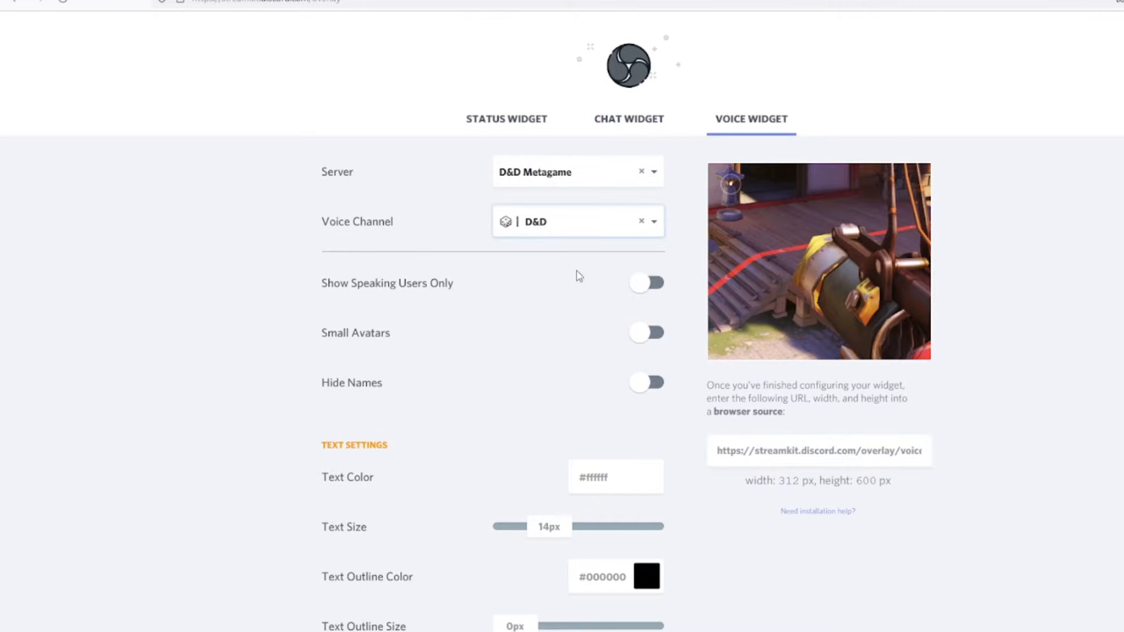
# - Turn on Hide Names for the voice widget and select its browser source URL
pyautogui.scroll(-4, 664, 281)
pyautogui.scroll(4, 655, 389)
pyautogui.click(650, 384)
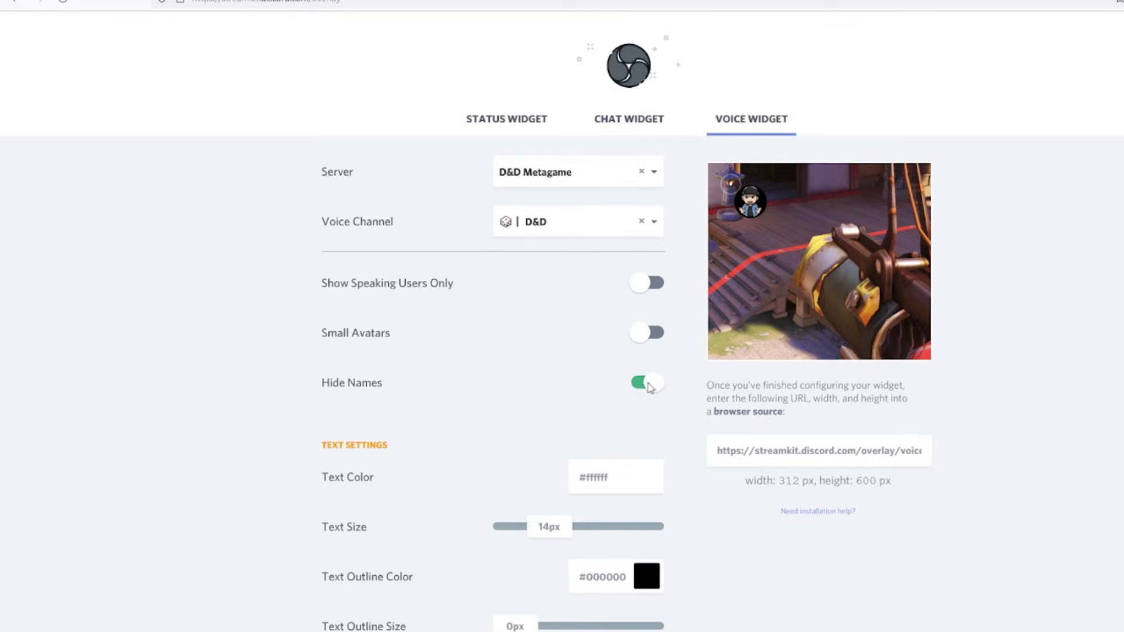
pyautogui.click(788, 452)
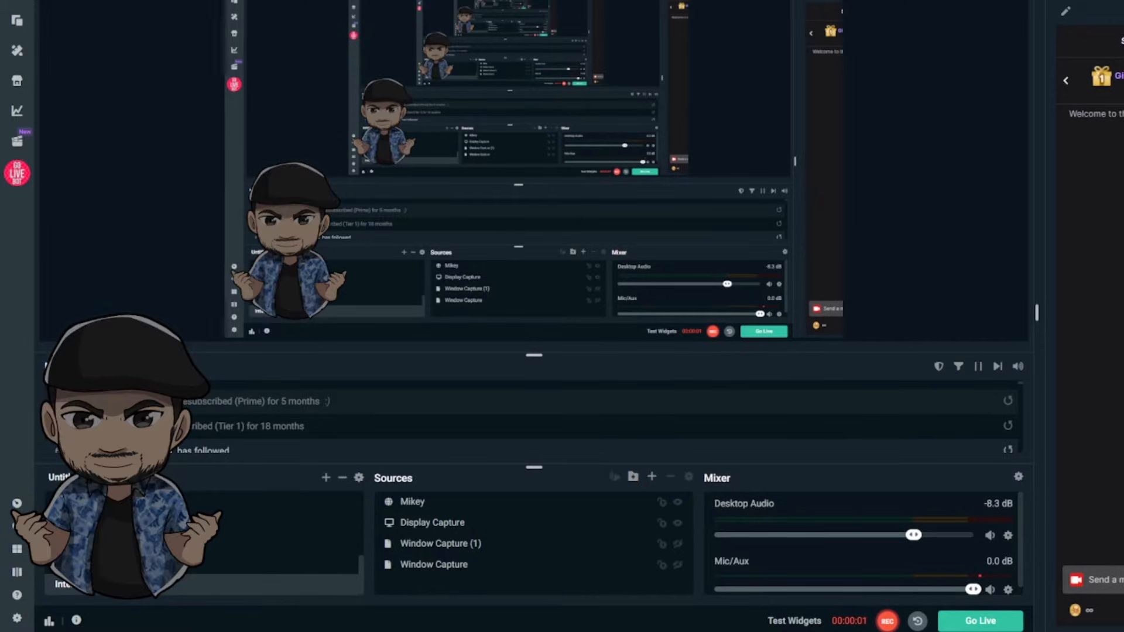
# - In Streamlabs Desktop, add a new Browser Source named "Chibi Default"
pyautogui.click(652, 478)
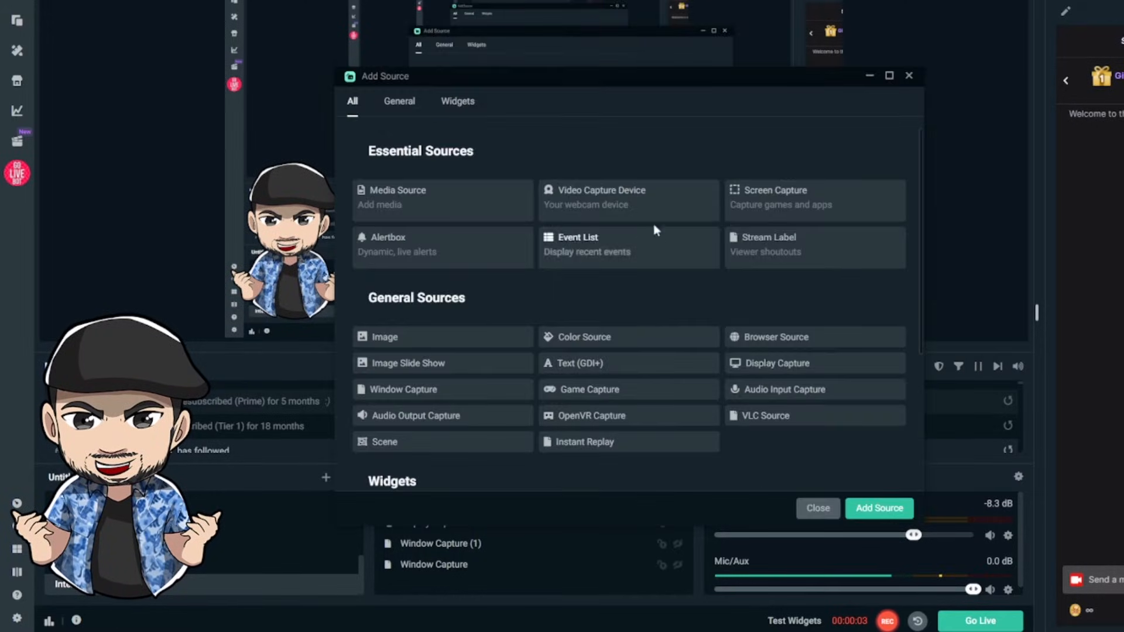
pyautogui.click(807, 342)
pyautogui.click(878, 507)
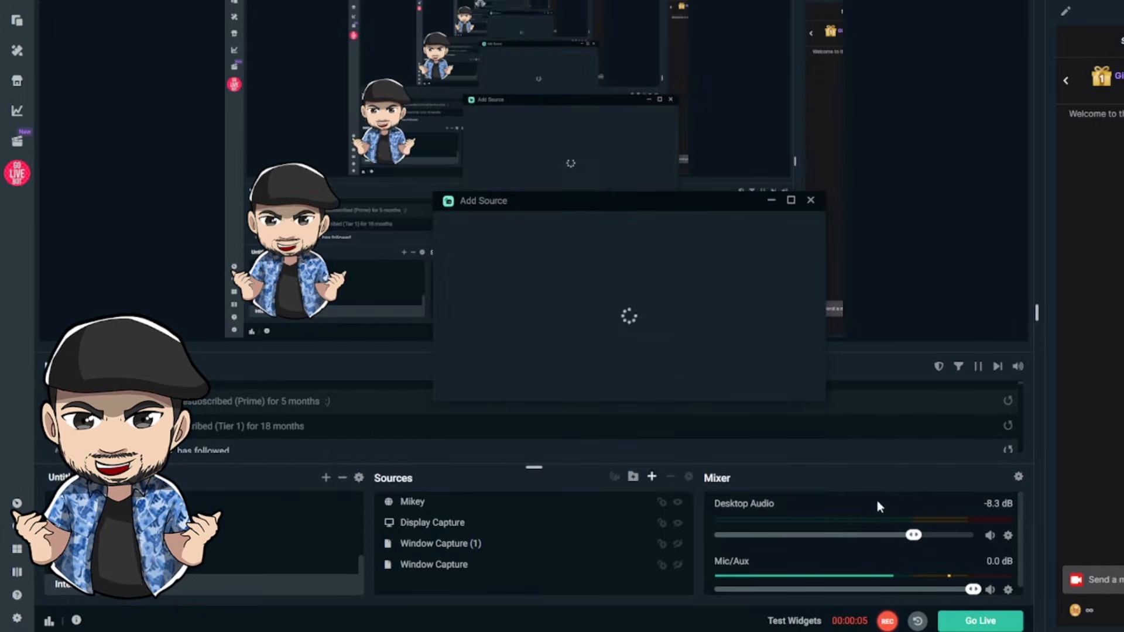
pyautogui.click(566, 381)
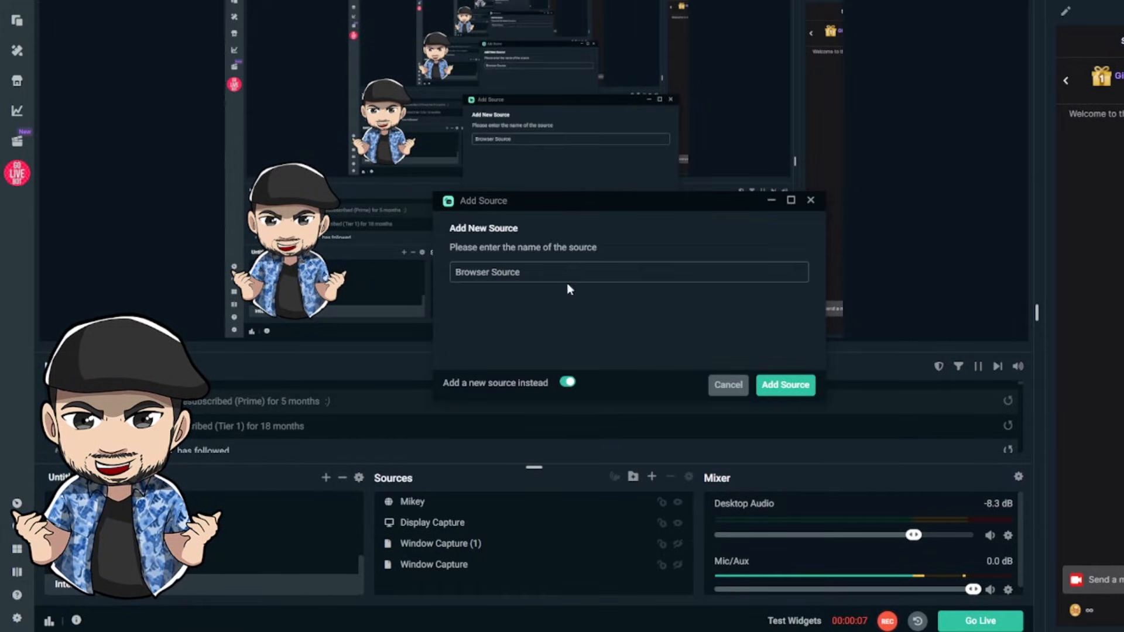
pyautogui.write('Chibi')
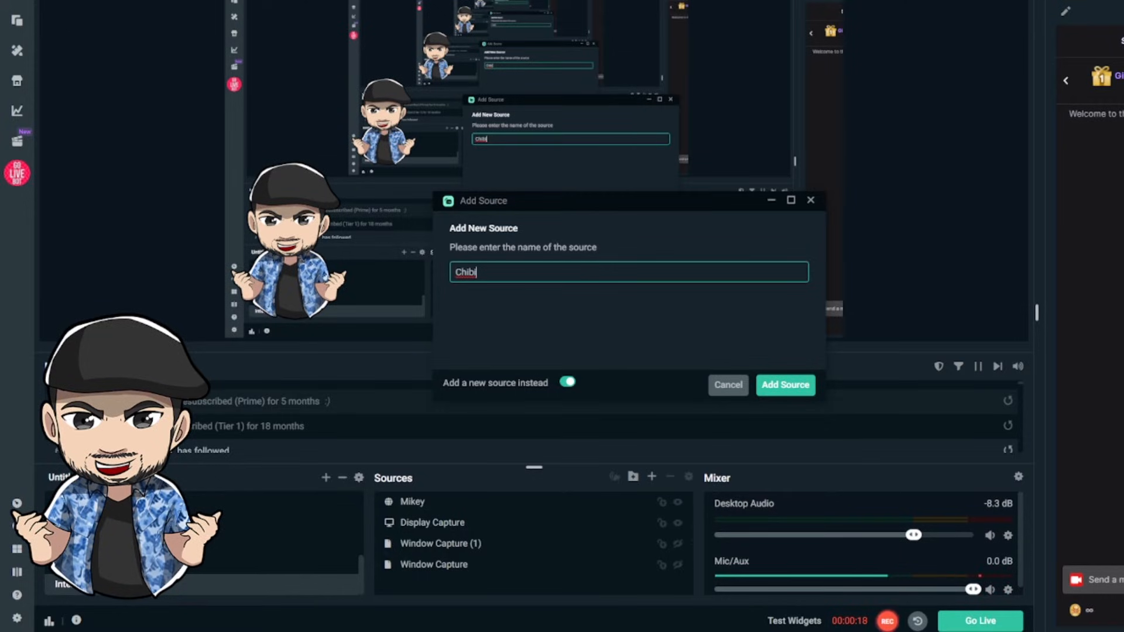
pyautogui.write('Default')
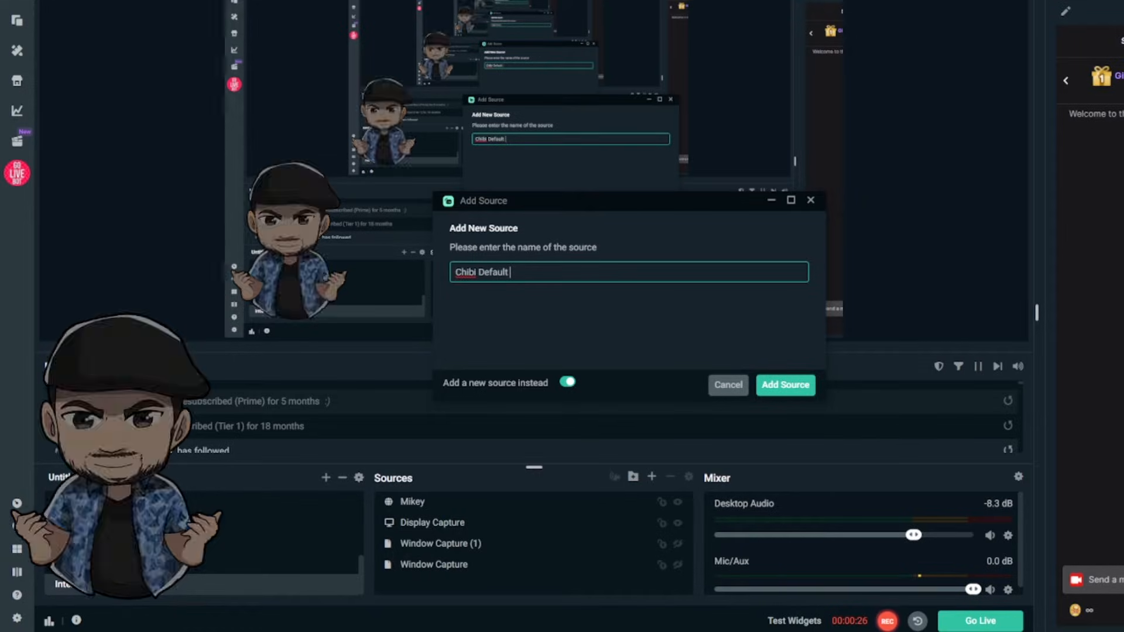
pyautogui.click(787, 386)
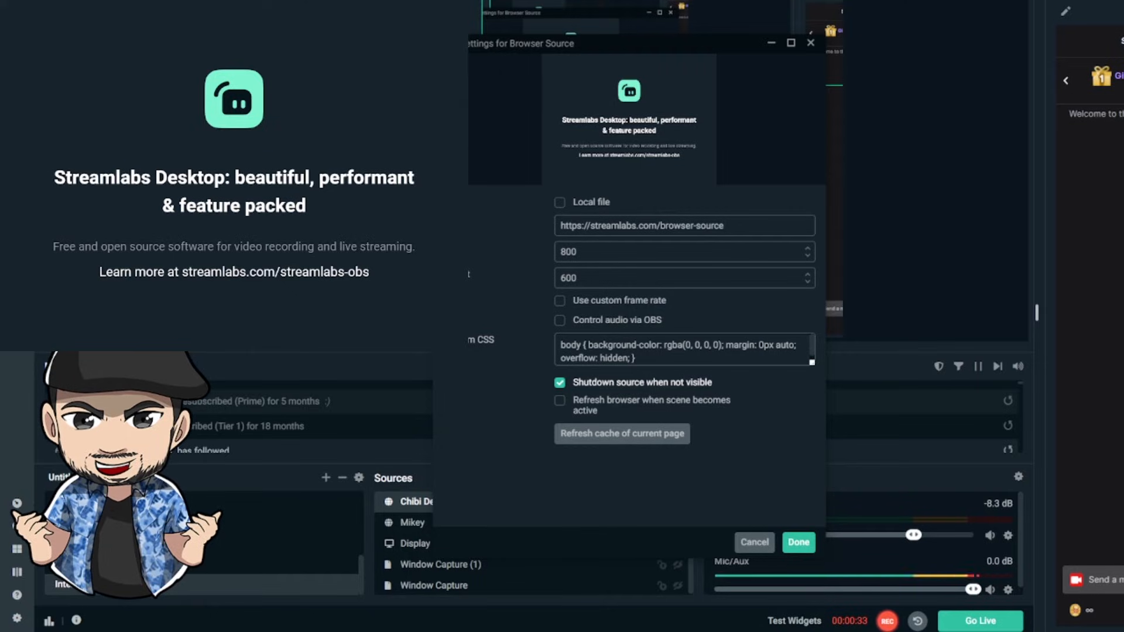
# - Replace the browser source's URL with the clipboard text and accept the source settings
pyautogui.tripleClick(754, 227)
pyautogui.hotkey('ctrl', 'v')
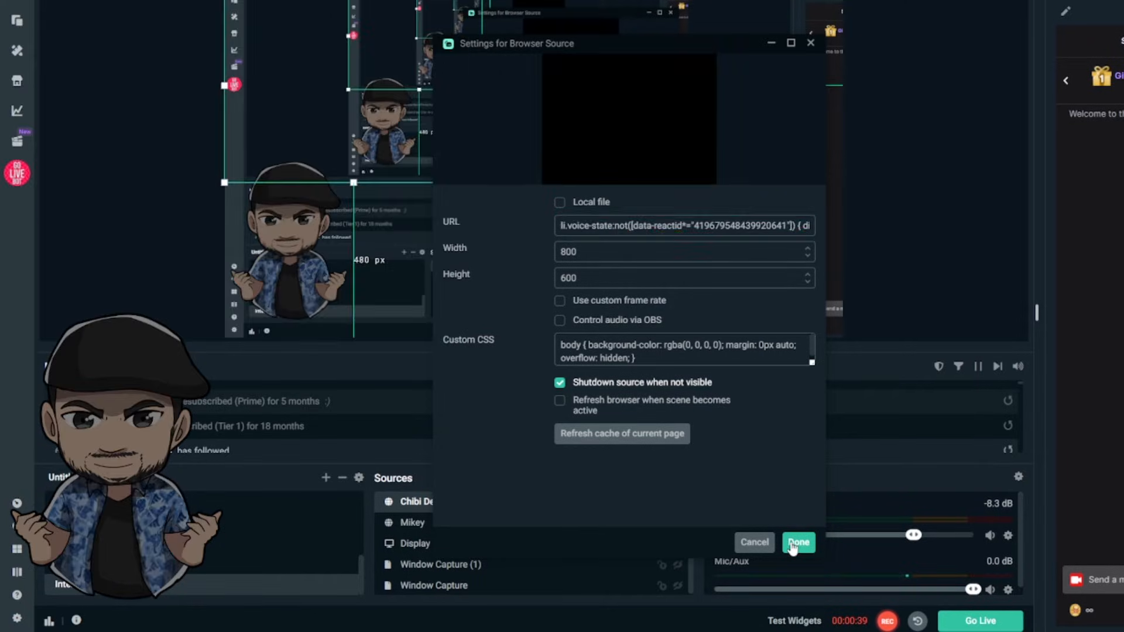
pyautogui.click(798, 542)
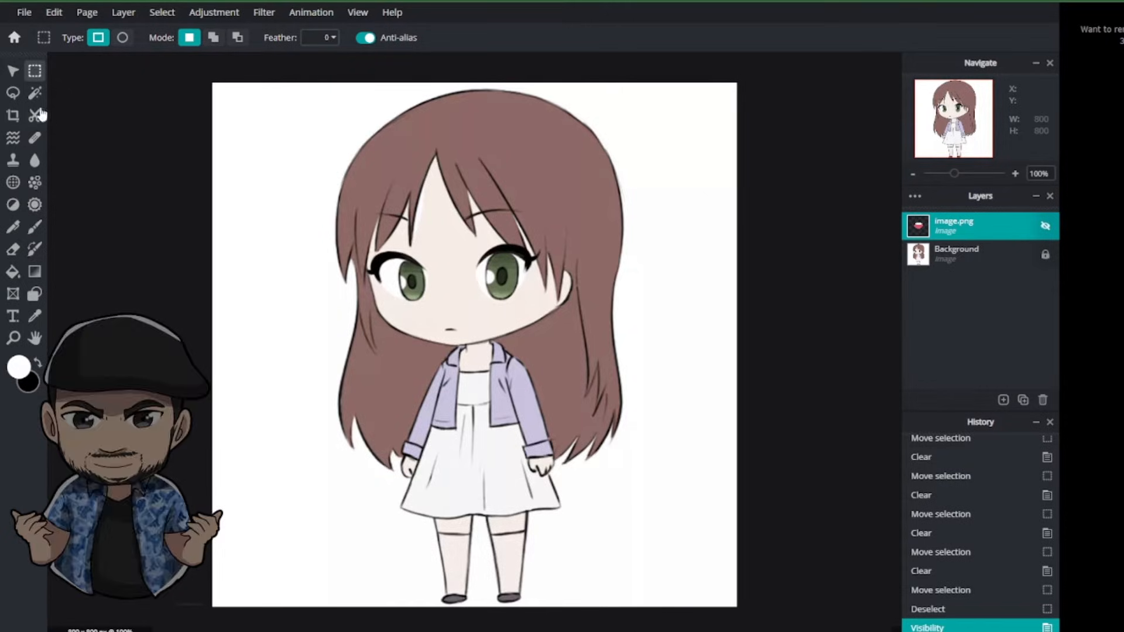
# - Unlock the Background layer and clear the white area around the chibi girl using a Wand selection with tolerance 32
pyautogui.click(34, 92)
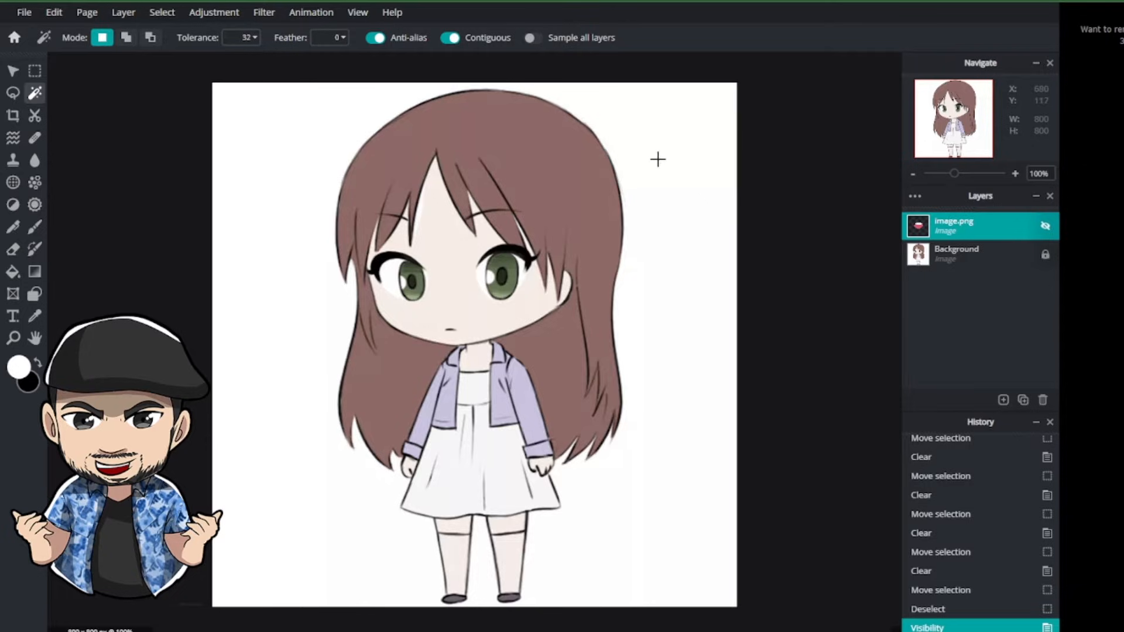
pyautogui.click(683, 158)
pyautogui.click(978, 256)
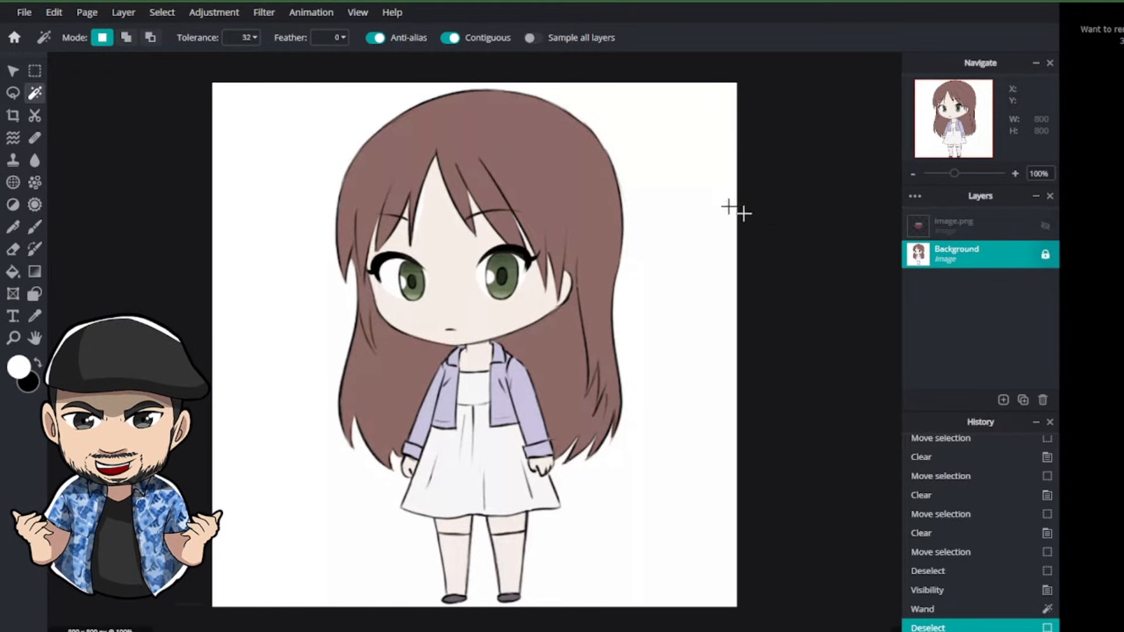
pyautogui.click(647, 170)
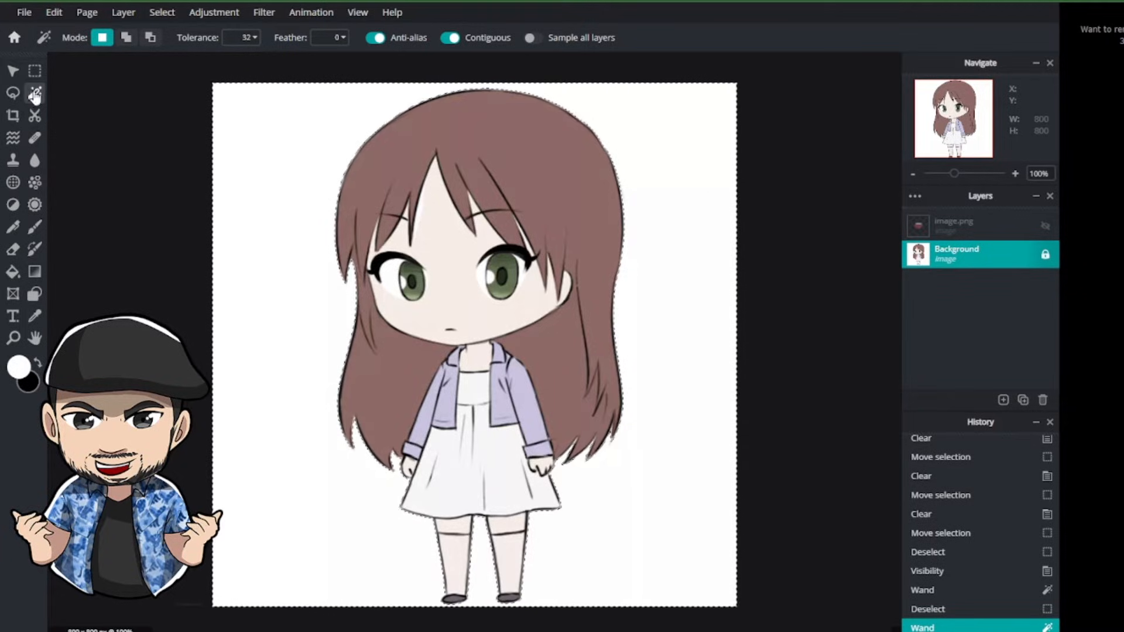
pyautogui.click(1045, 255)
pyautogui.press('Delete')
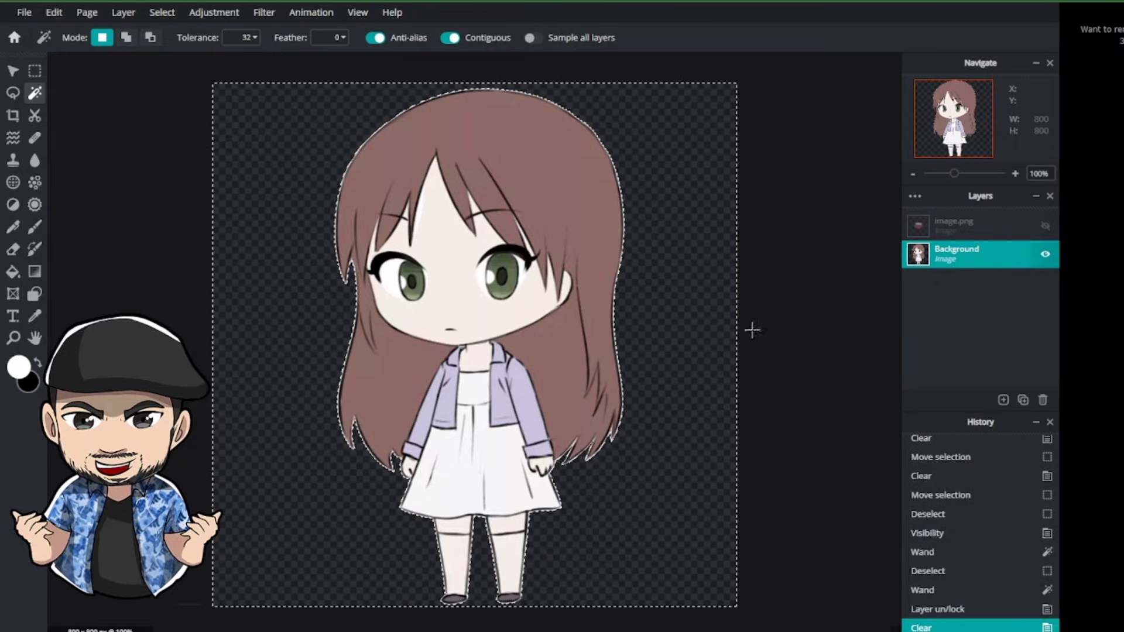
# - Deselect the cleared area and save the picture as a transparent PNG
pyautogui.hotkey('ctrl', 'd')
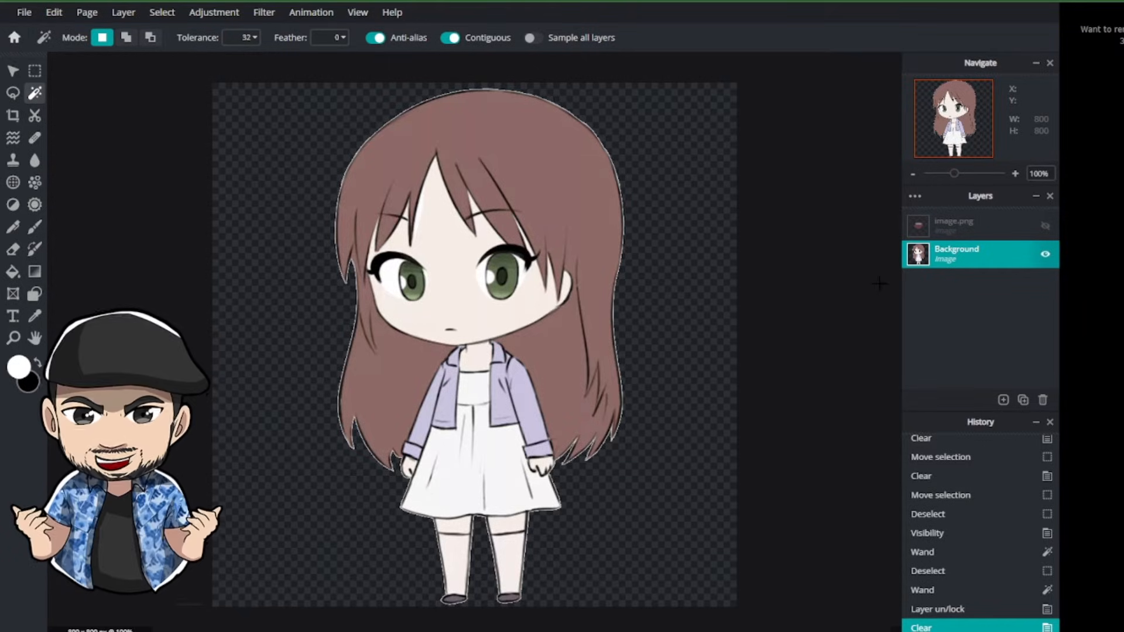
pyautogui.hotkey('ctrl', 's')
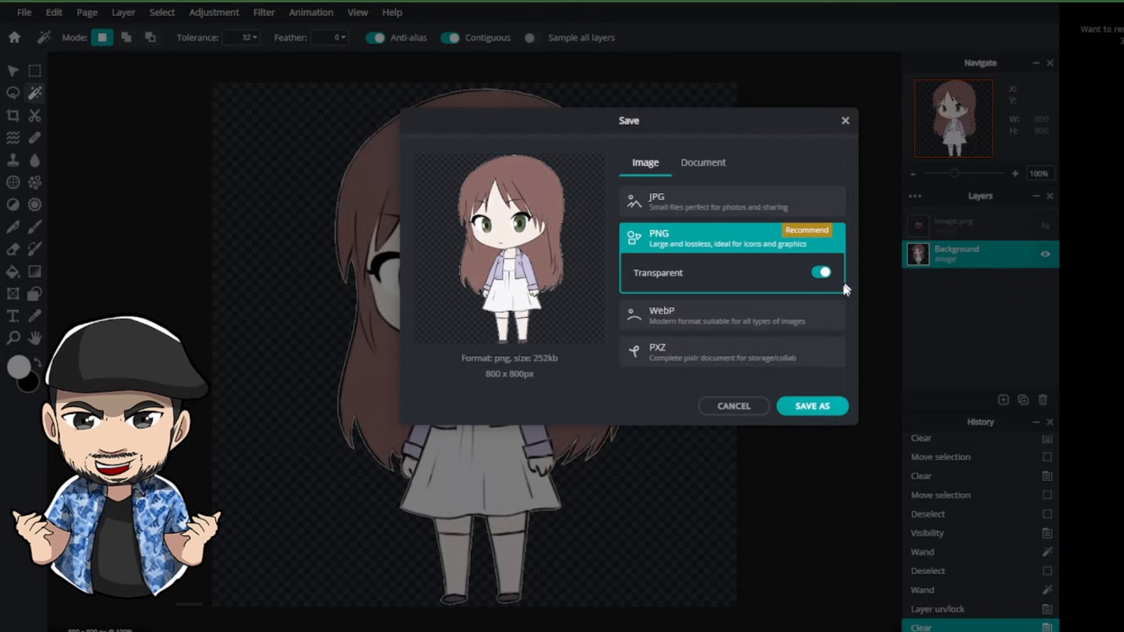
pyautogui.click(809, 404)
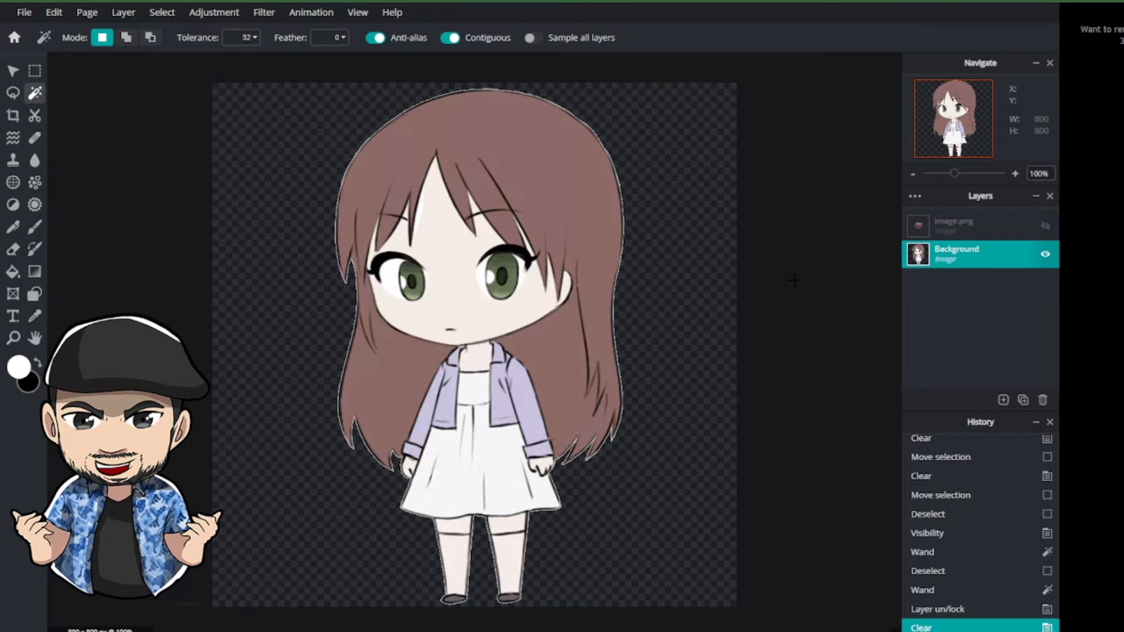
# - Show the image.png mouth layer and select the girl on the Background layer by inverting a Wand selection of the empty area
pyautogui.click(1046, 227)
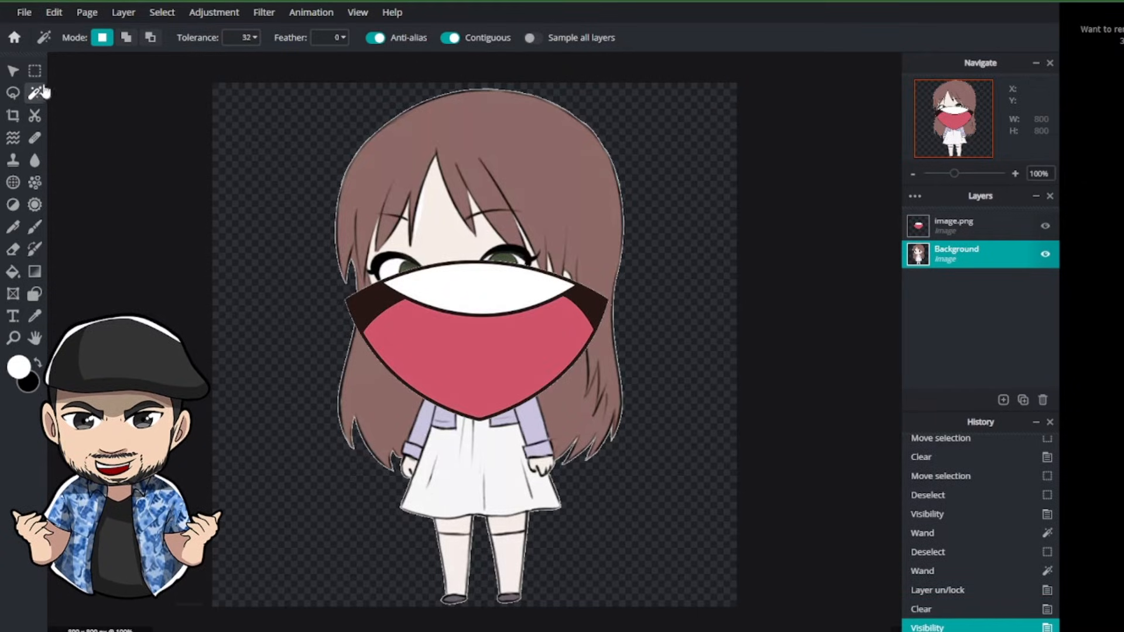
pyautogui.click(35, 71)
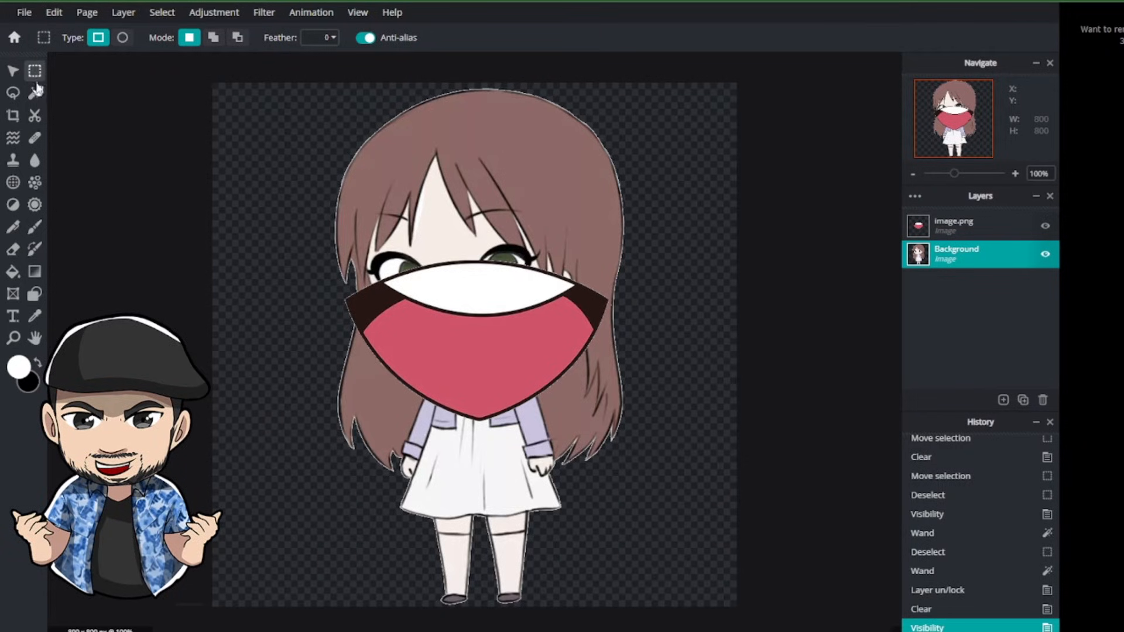
pyautogui.press('w')
pyautogui.click(289, 164)
pyautogui.rightClick(289, 164)
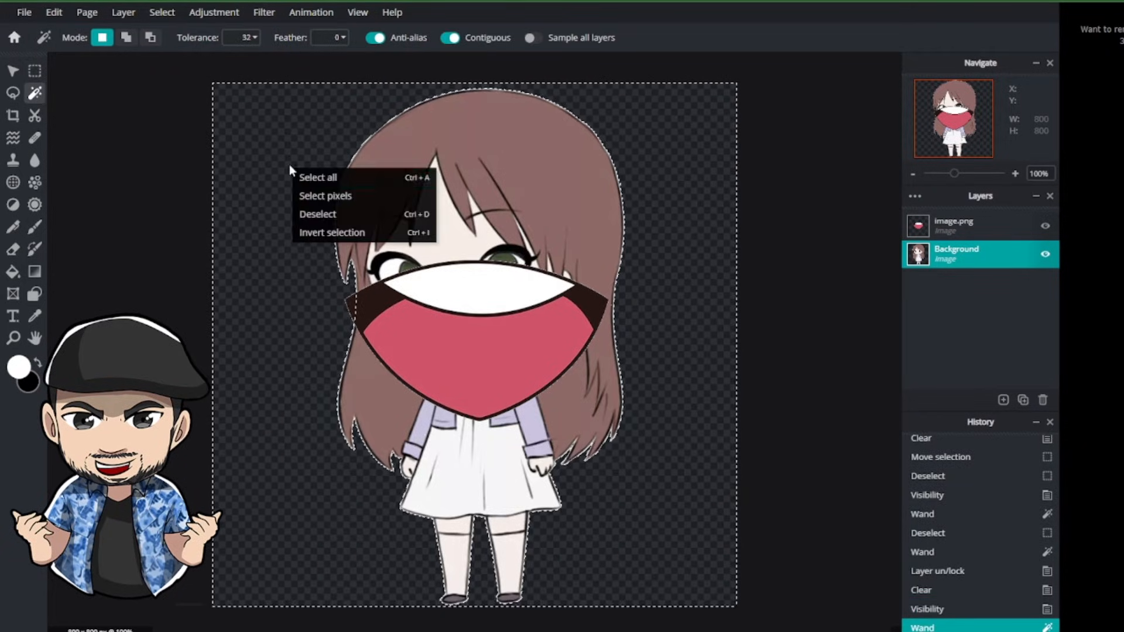
pyautogui.click(366, 233)
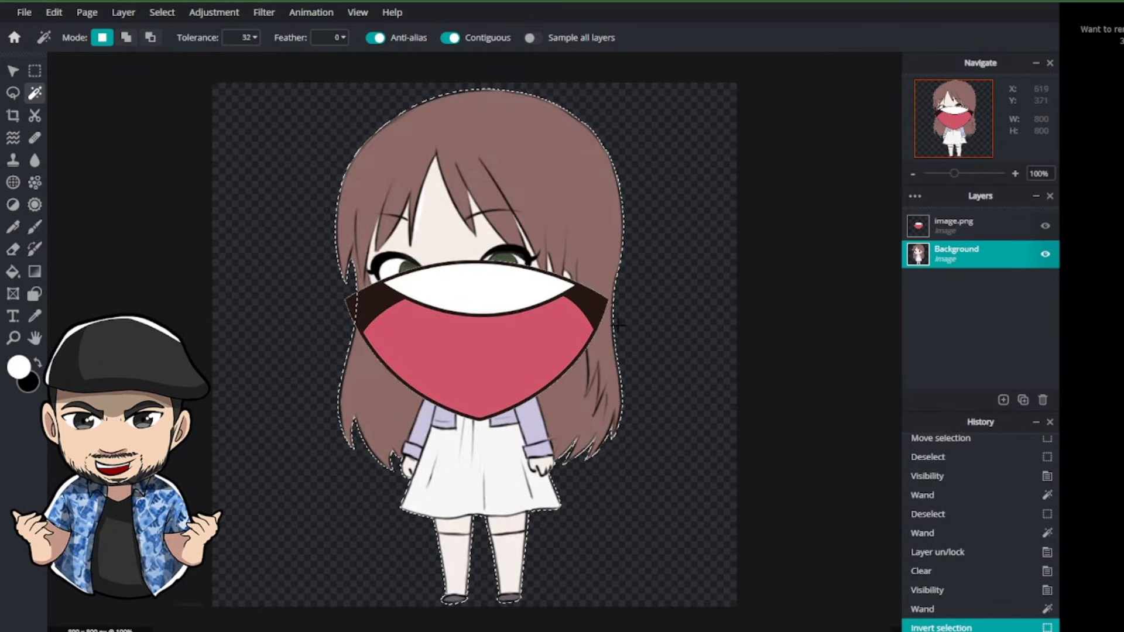
# - Drop the girl's selection and select the mouth on the image.png layer by inverting a Wand selection of its empty surroundings
pyautogui.click(957, 220)
pyautogui.hotkey('ctrl', 'd')
pyautogui.click(696, 297)
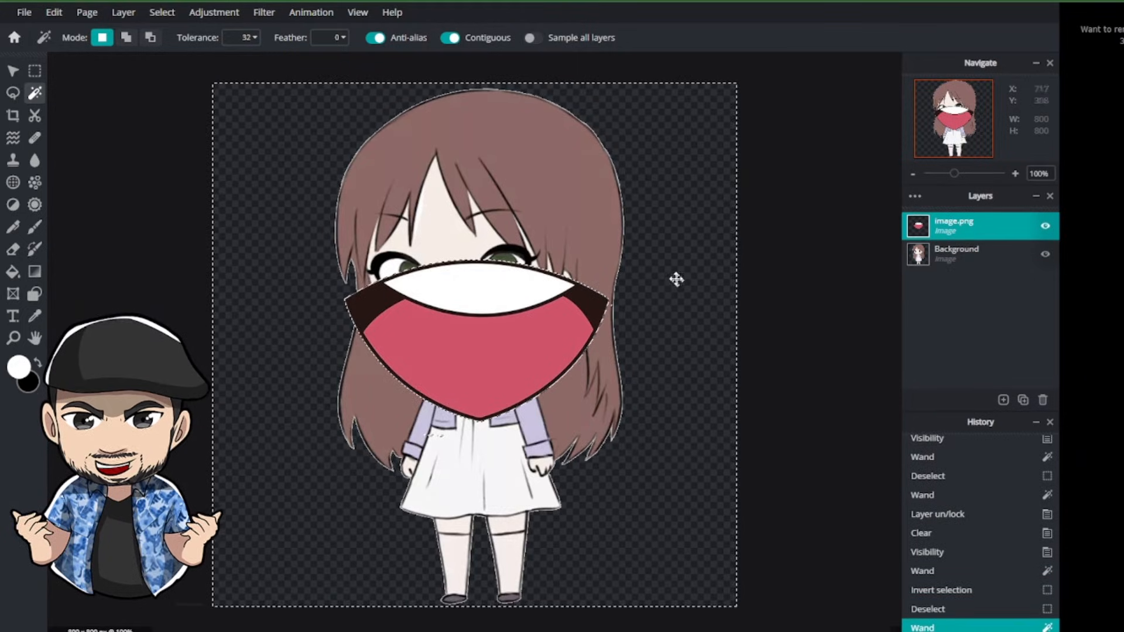
pyautogui.rightClick(650, 263)
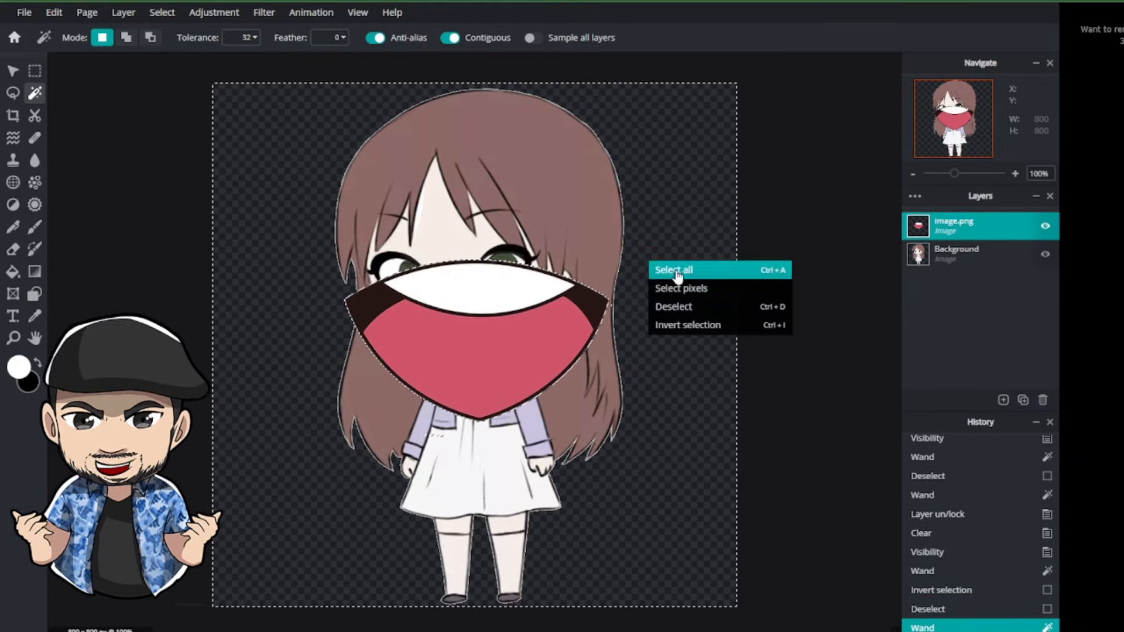
pyautogui.click(710, 323)
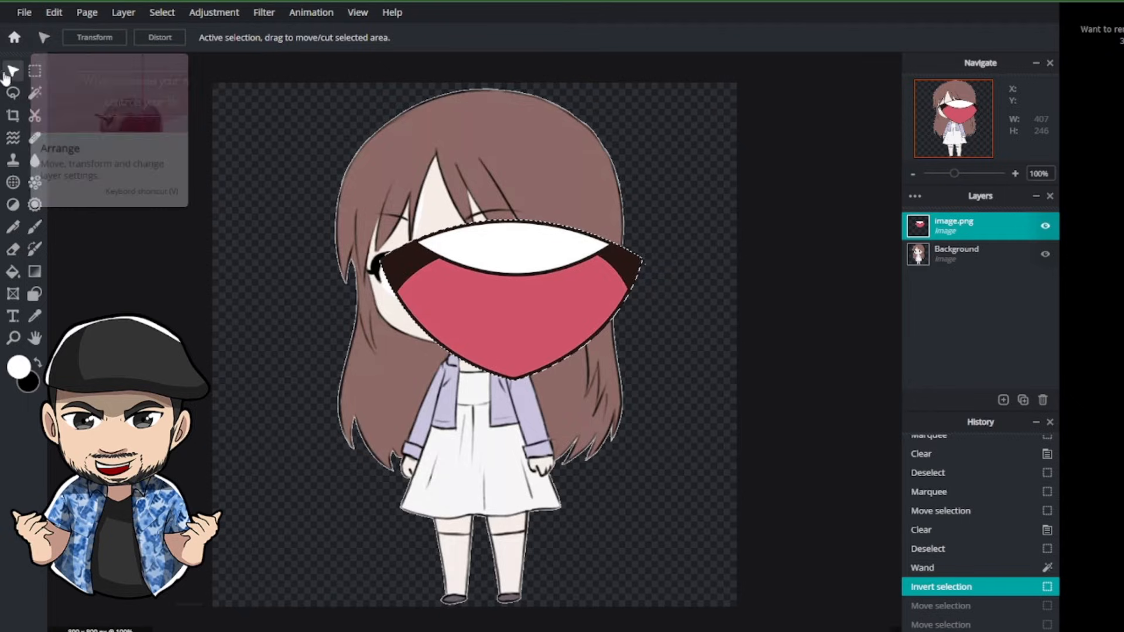
# - Transform the selected mouth down to about 77 × 47 px and place it over the girl's own mouth
pyautogui.click(95, 37)
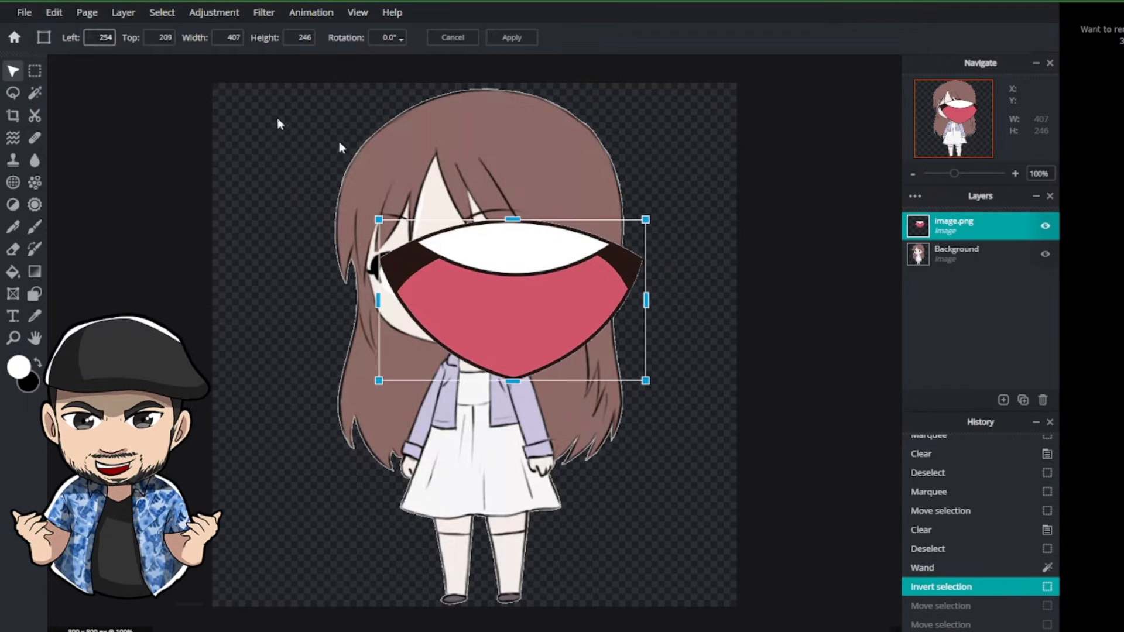
pyautogui.moveTo(646, 381); pyautogui.dragTo(442, 234)
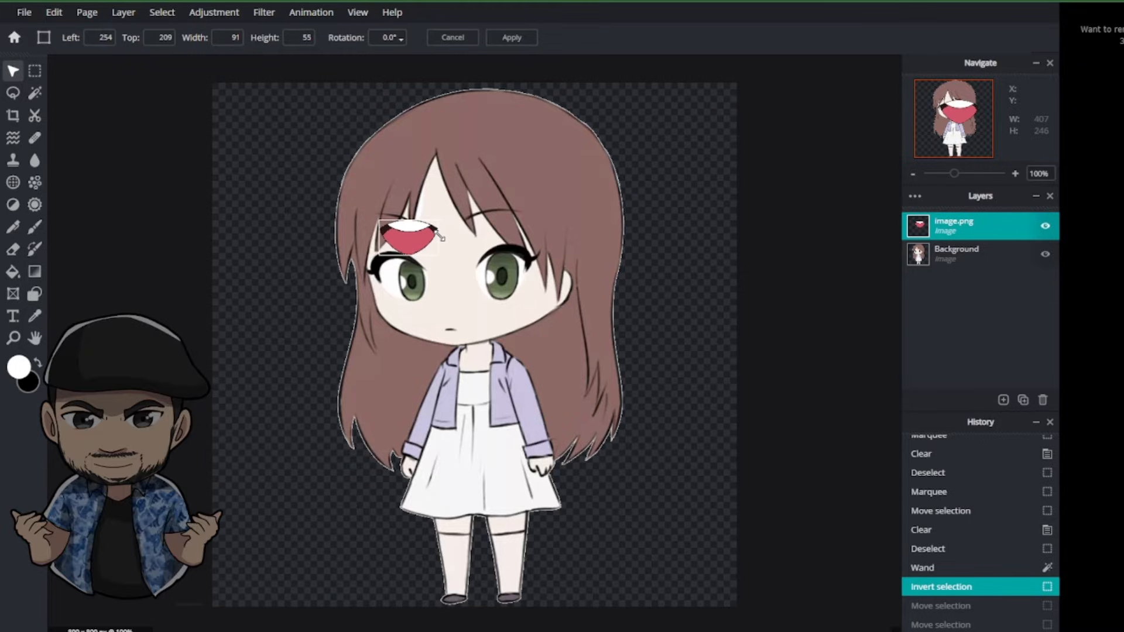
pyautogui.moveTo(450, 311); pyautogui.dragTo(471, 335)
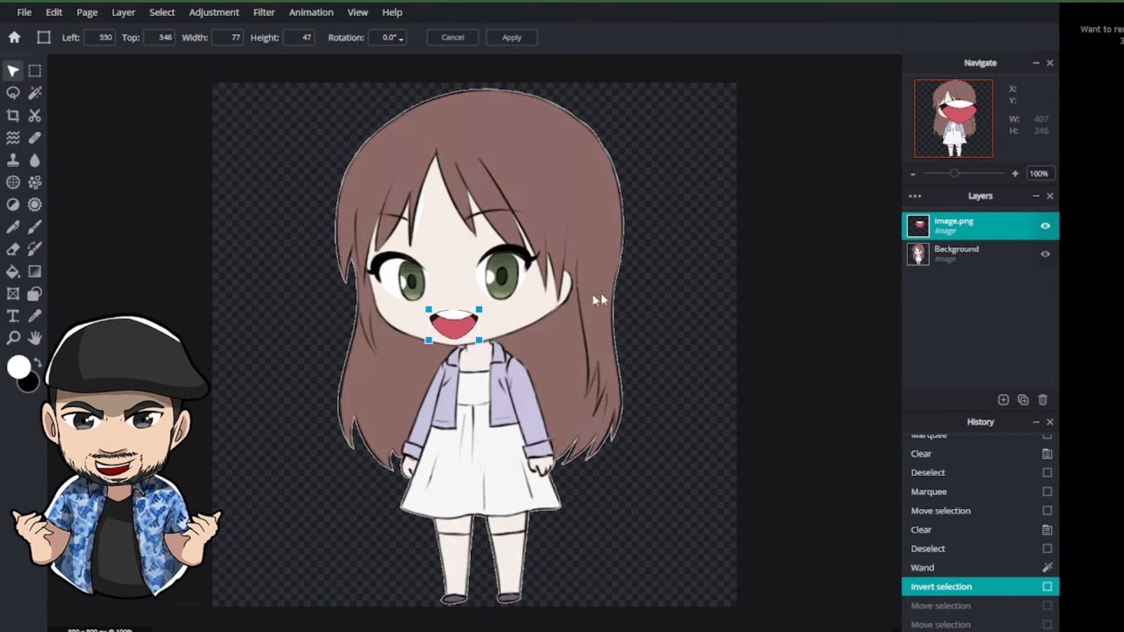
# - Save the picture with the open mouth and name the closed-mouth image file Still Chibi.png
pyautogui.hotkey('ctrl', 's')
pyautogui.click(713, 361)
pyautogui.click(823, 409)
pyautogui.write('Still Chibi.png')
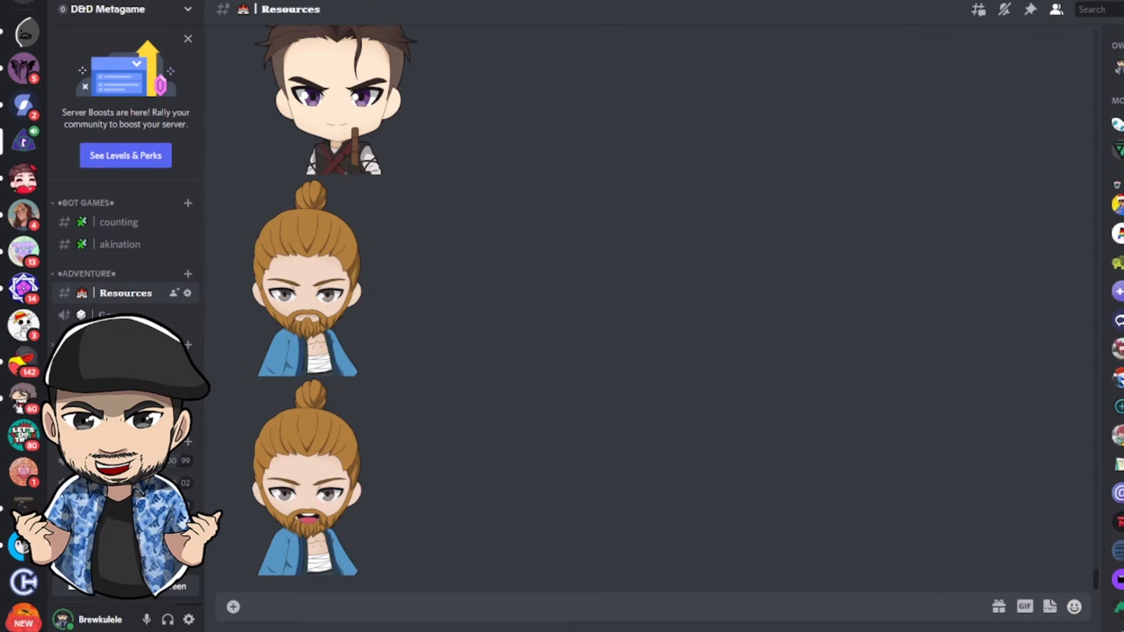
# - Switch to Discord and post Talking Chibi.png and Still Chibi.png together in the Resources channel
pyautogui.moveTo(802, 469); pyautogui.dragTo(632, 575)
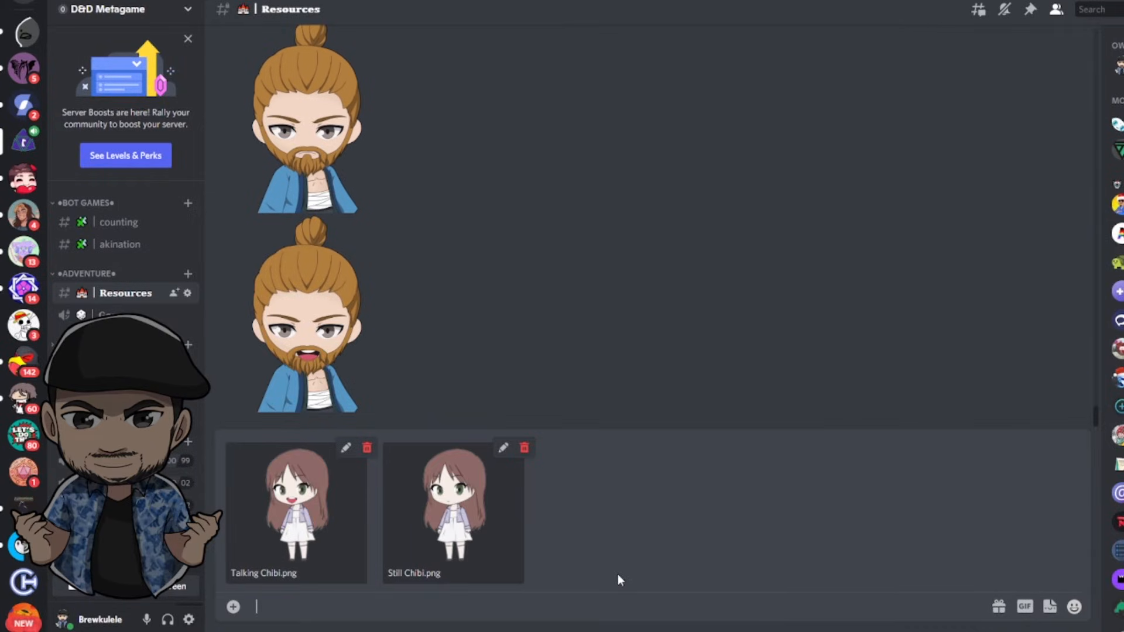
pyautogui.press('Return')
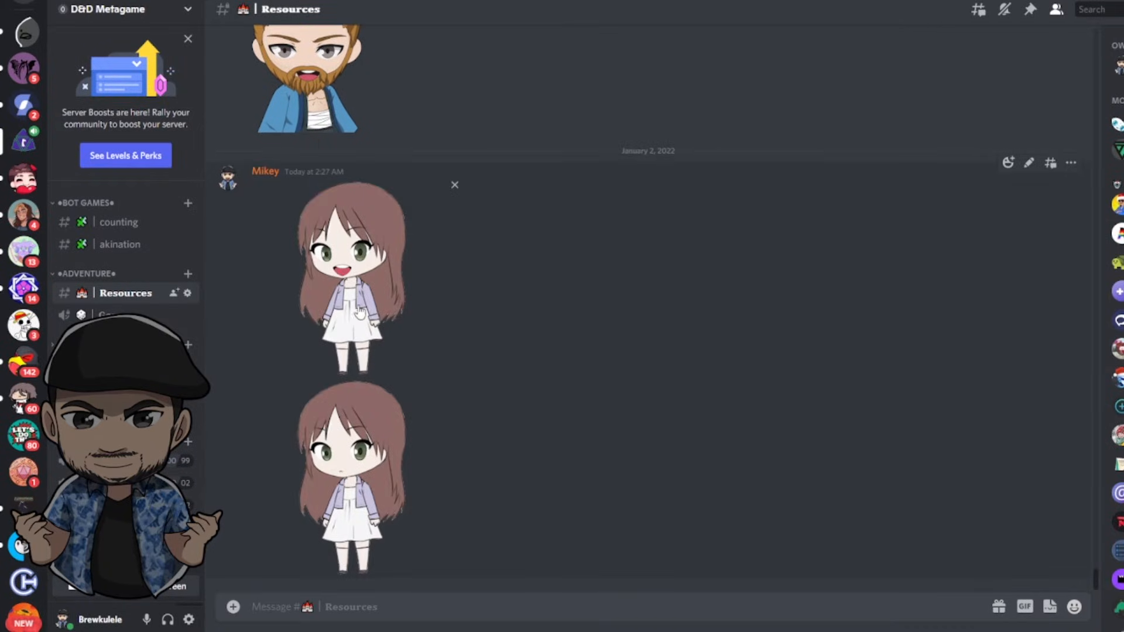
pyautogui.rightClick(360, 312)
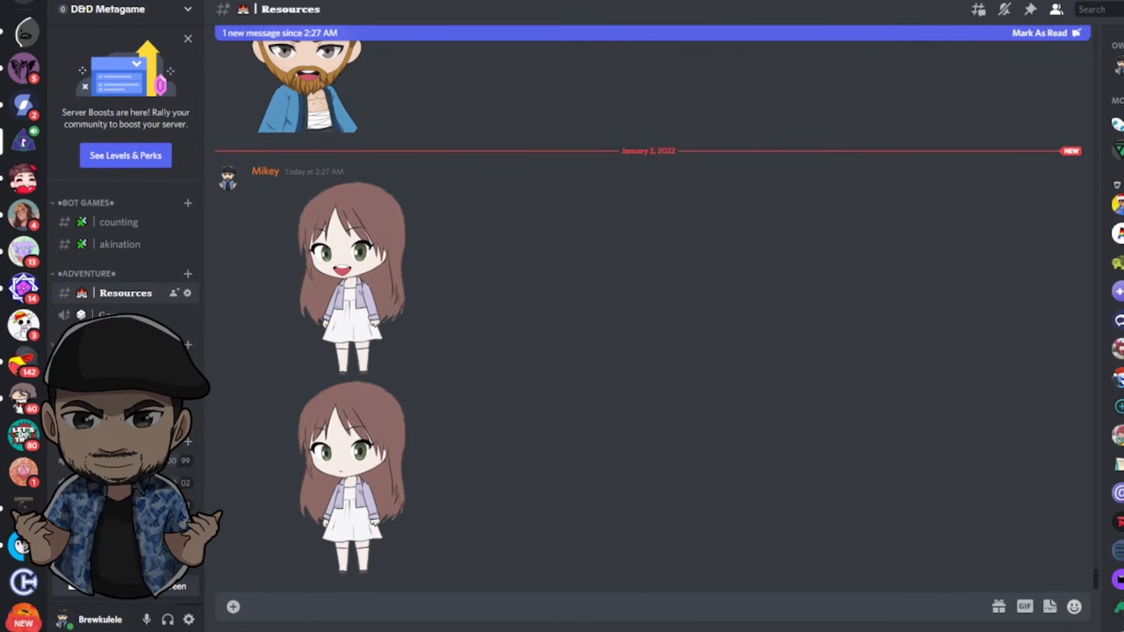
# - Copy the posted closed-mouth chibi's link and replace the .avatar content URL in the Notepad CSS with it
pyautogui.hotkey('alt', 'Tab')
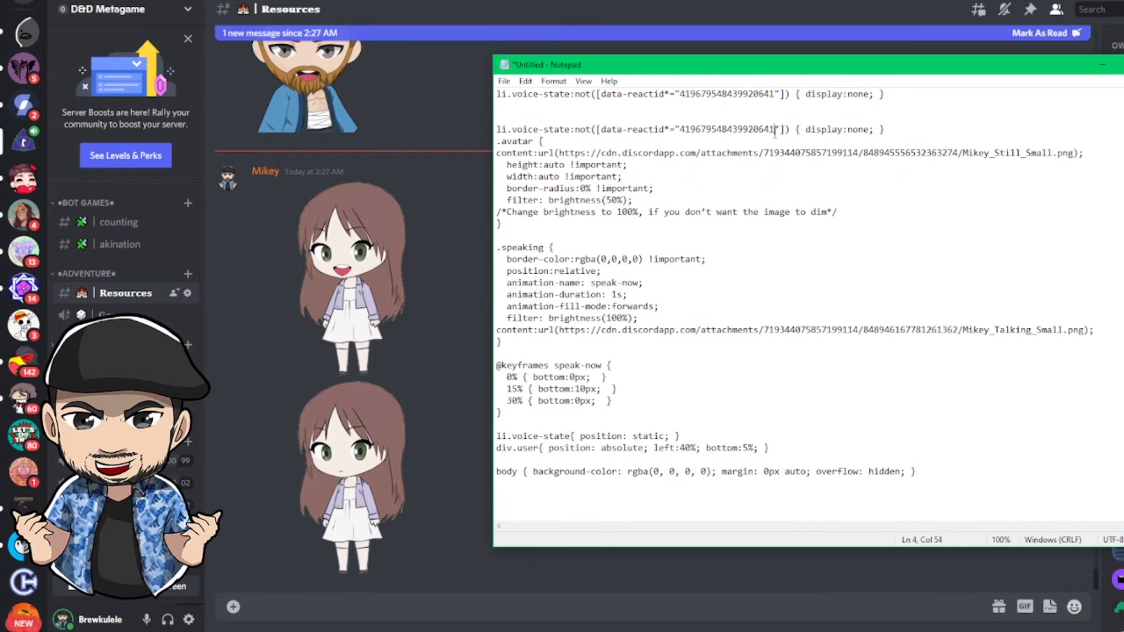
pyautogui.moveTo(776, 130); pyautogui.dragTo(690, 129)
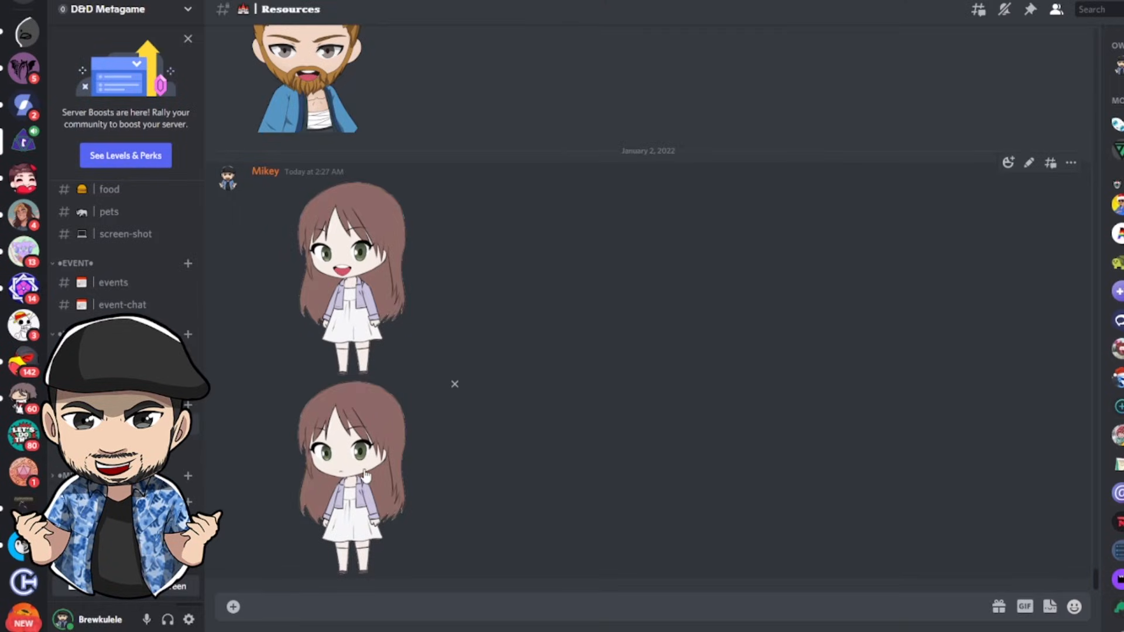
pyautogui.rightClick(365, 476)
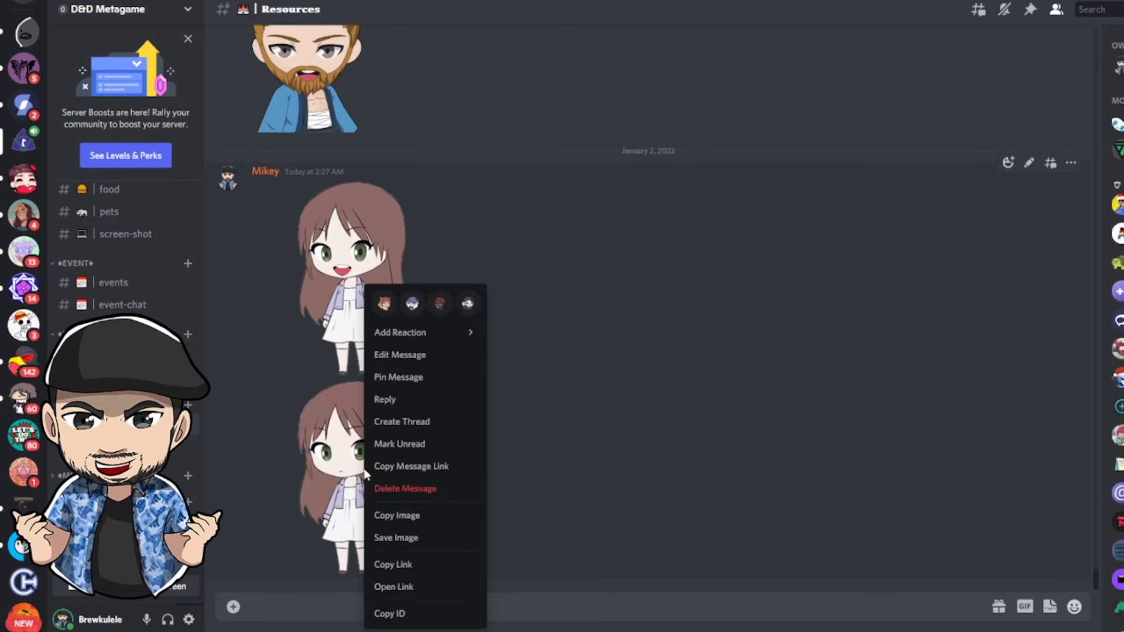
pyautogui.click(417, 566)
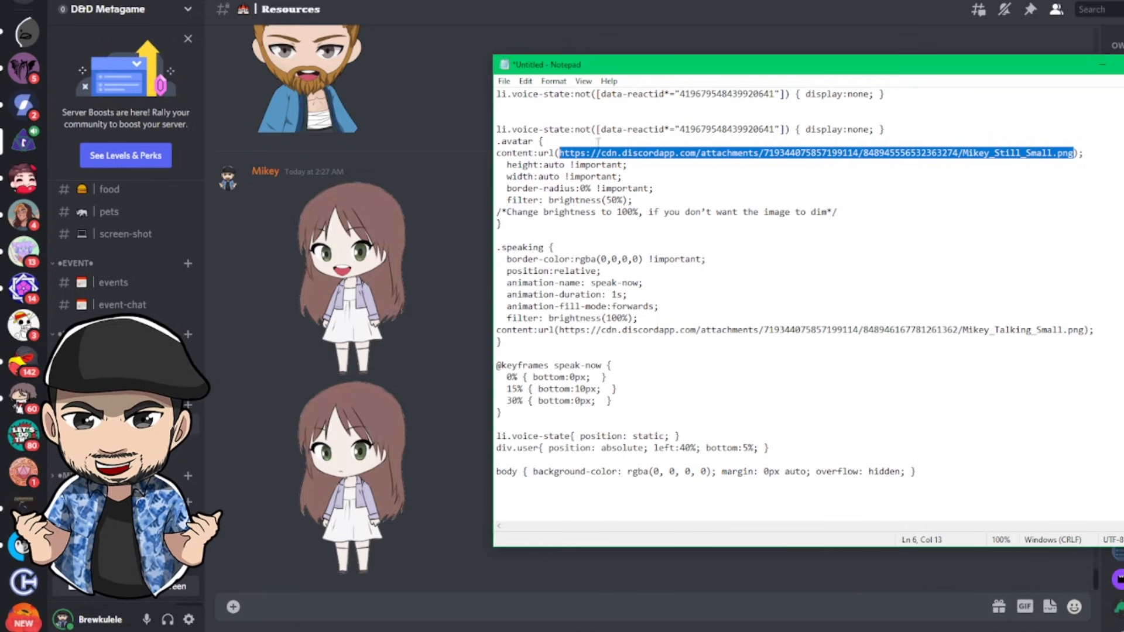
pyautogui.hotkey('ctrl', 'v')
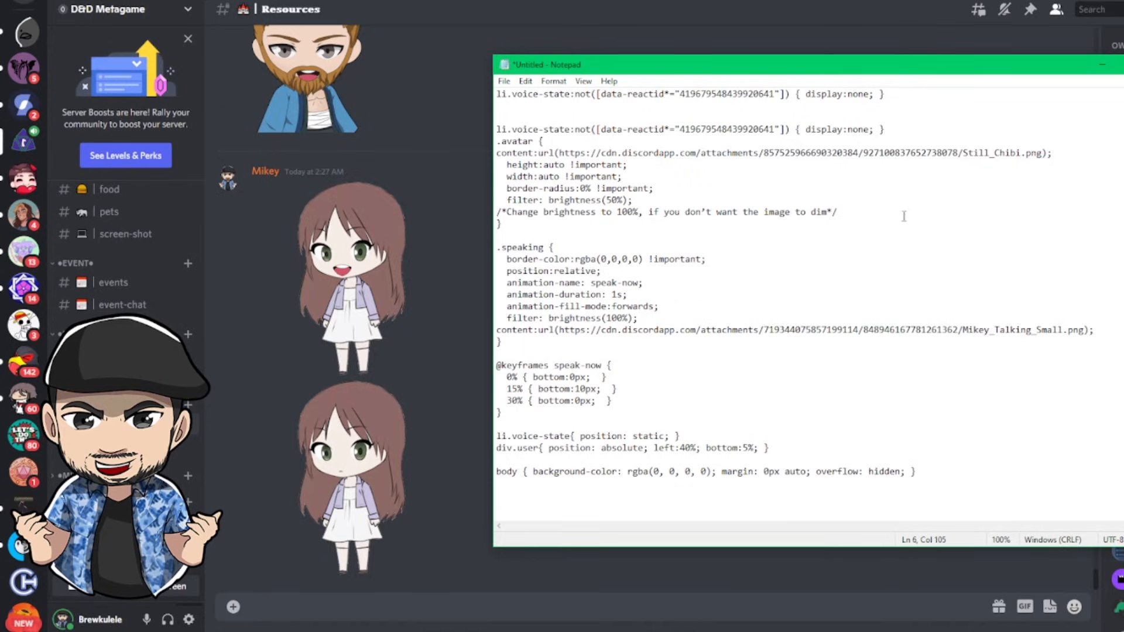
pyautogui.moveTo(591, 202); pyautogui.dragTo(638, 201)
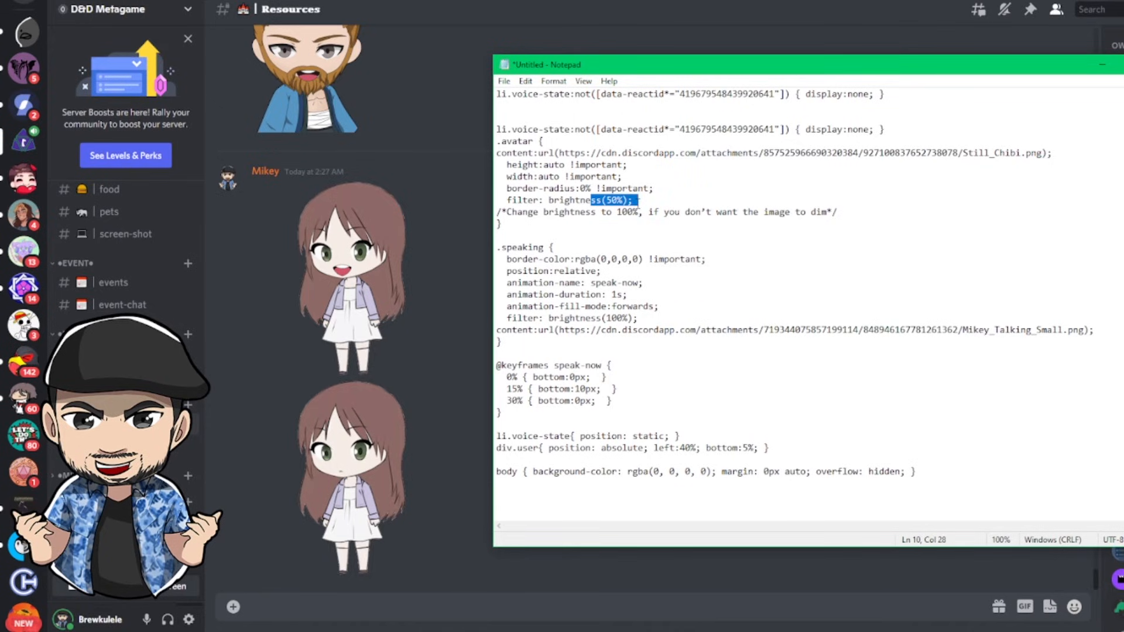
pyautogui.click(647, 200)
pyautogui.moveTo(616, 201); pyautogui.dragTo(601, 200)
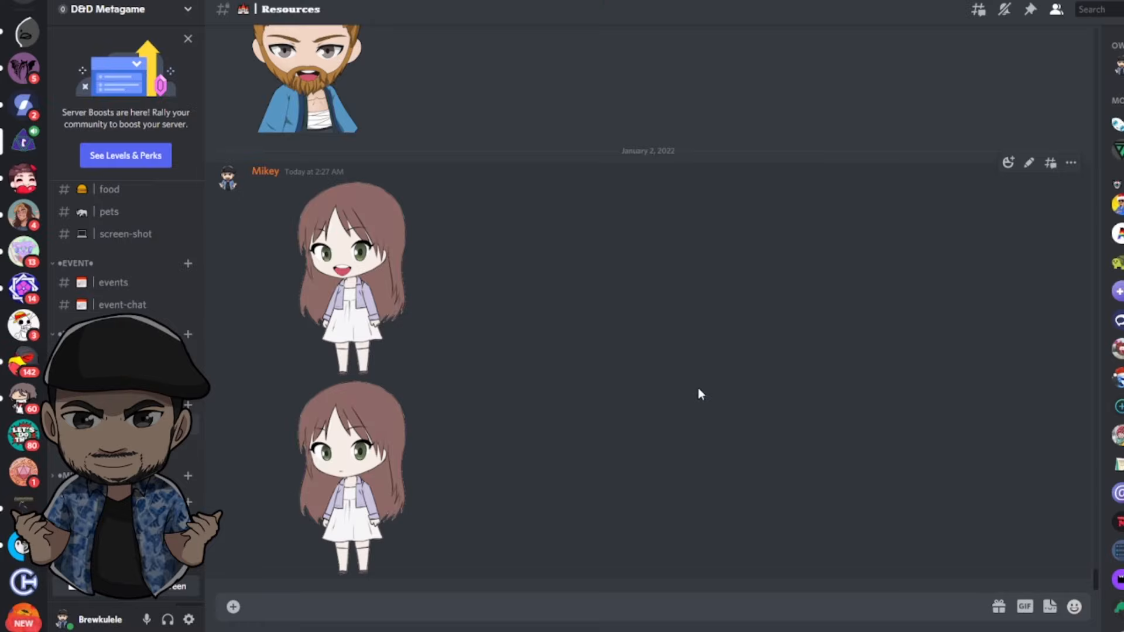
# - Copy the posted open-mouth chibi's link in Discord and replace the .speaking content URL in the Notepad CSS with it
pyautogui.rightClick(350, 259)
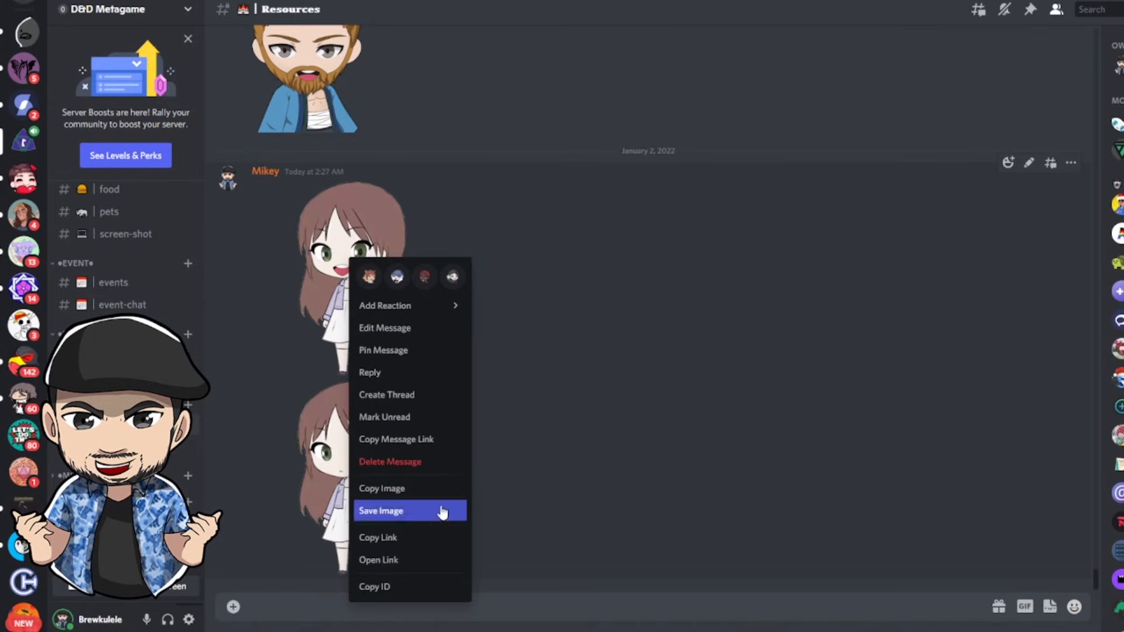
pyautogui.click(417, 538)
pyautogui.hotkey('alt', 'Tab')
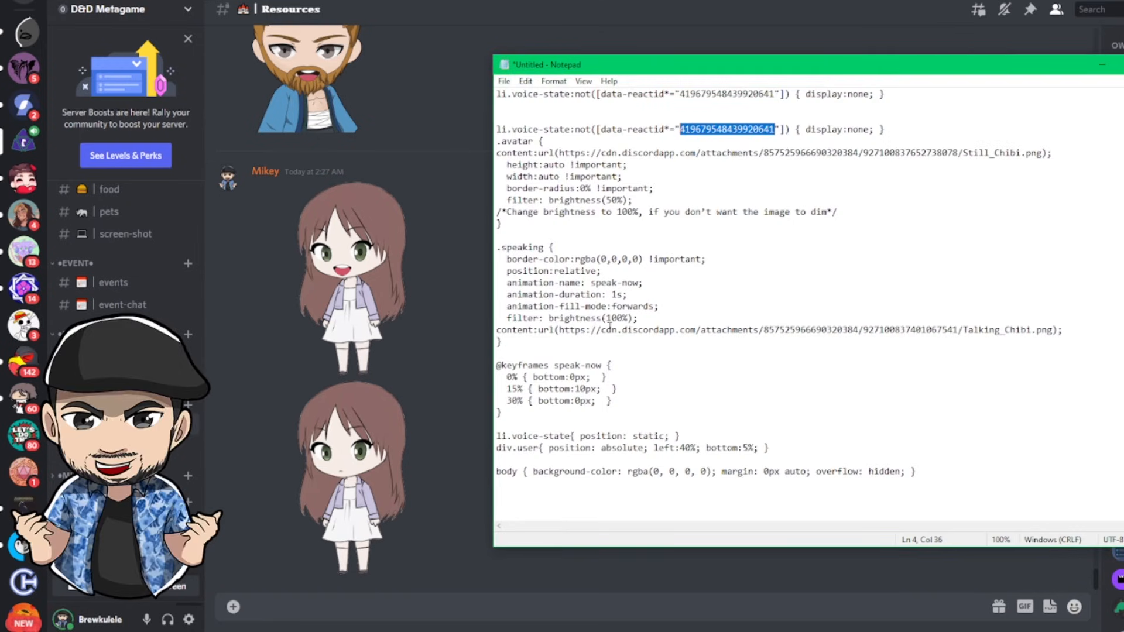
pyautogui.moveTo(559, 330); pyautogui.dragTo(1054, 331)
pyautogui.hotkey('ctrl', 'v')
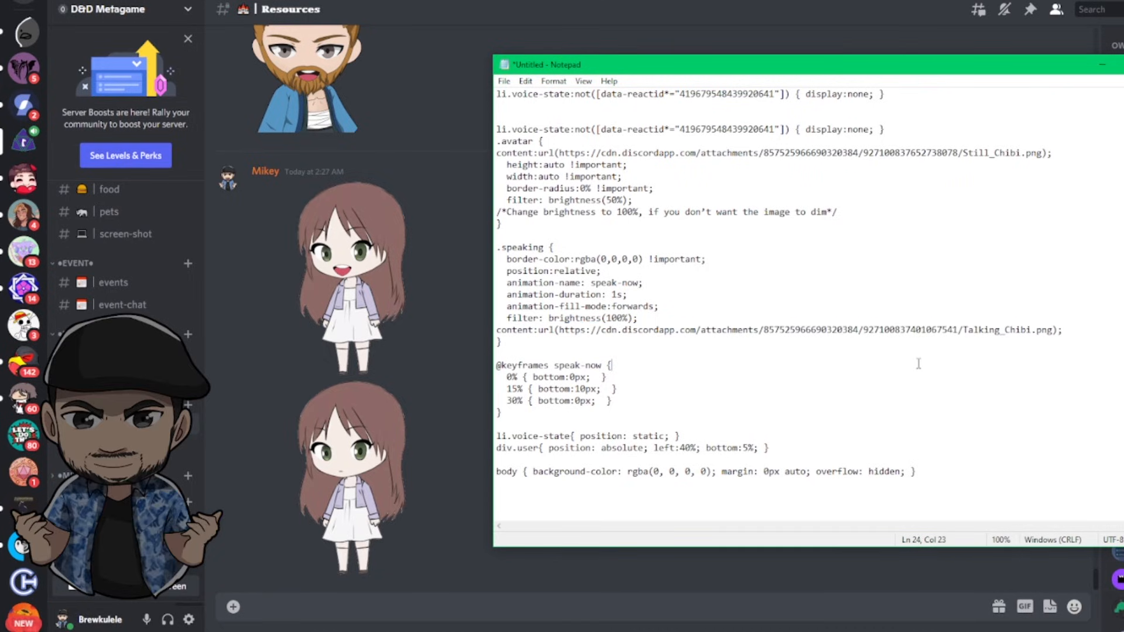
# - Copy the CSS block from Notepad and replace the Custom CSS of the Chibi Default browser source in Streamlabs with it
pyautogui.moveTo(925, 472); pyautogui.dragTo(533, 113)
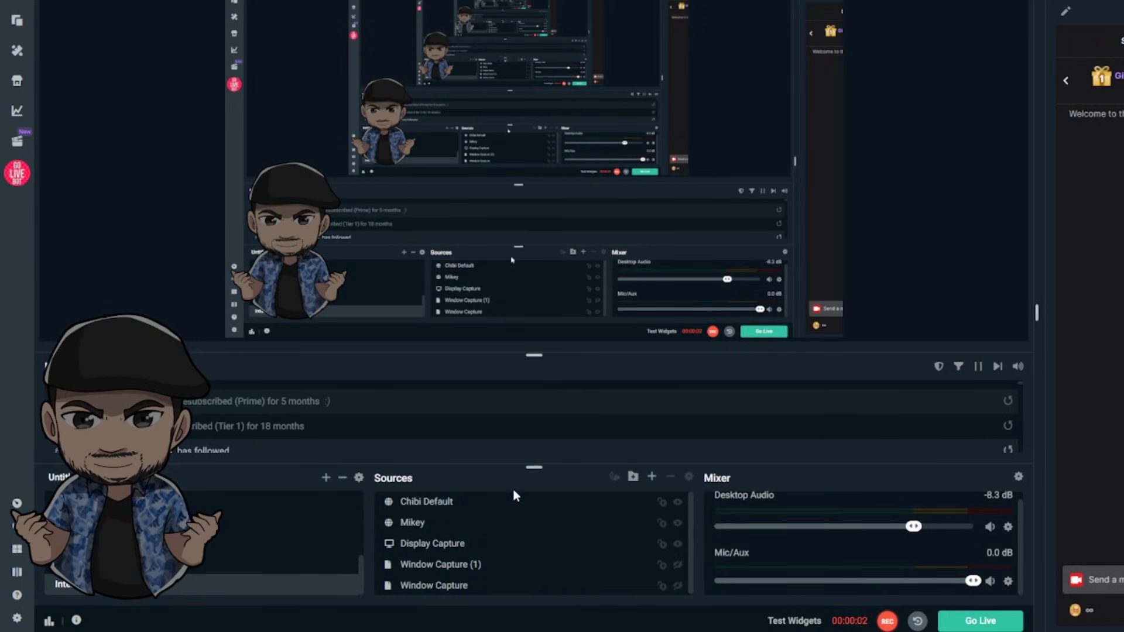
pyautogui.doubleClick(497, 502)
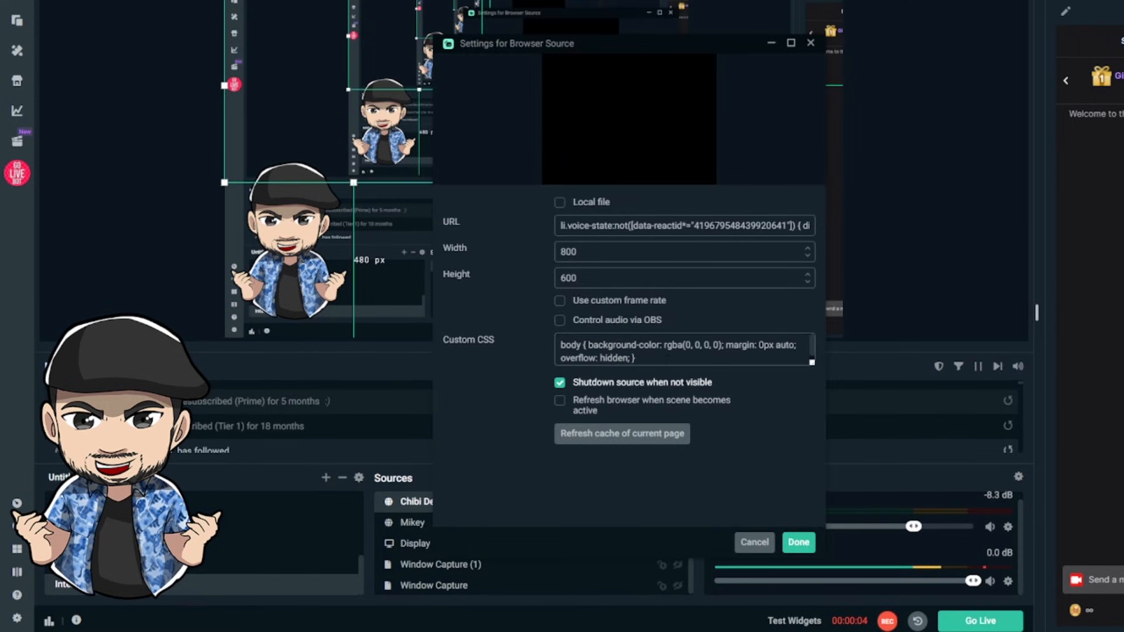
pyautogui.moveTo(650, 357); pyautogui.dragTo(512, 328)
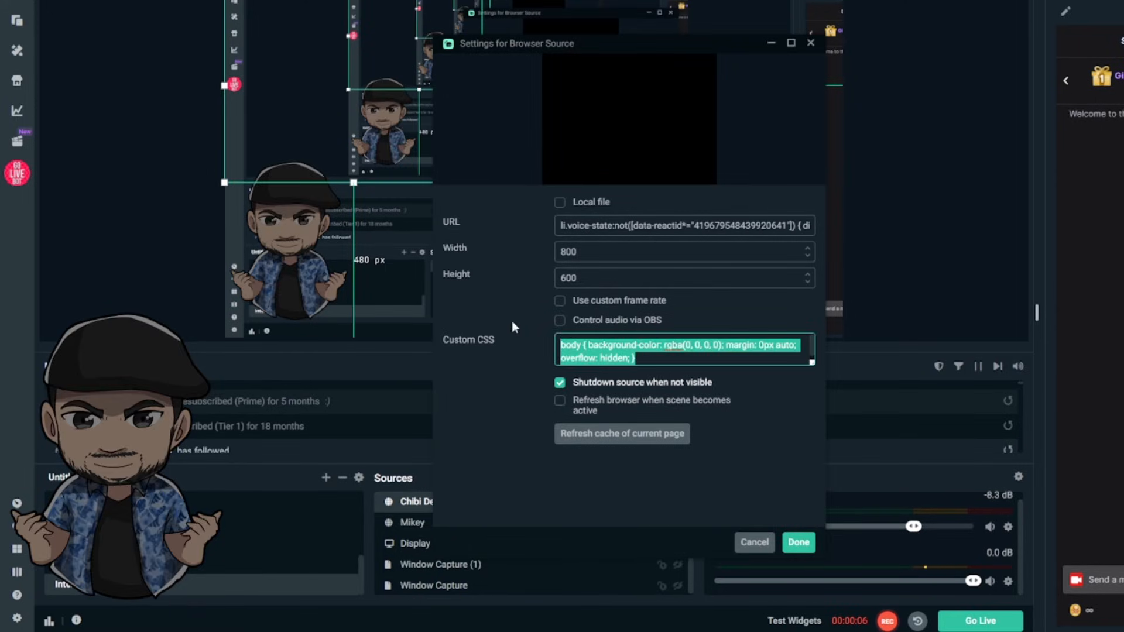
pyautogui.hotkey('ctrl', 'v')
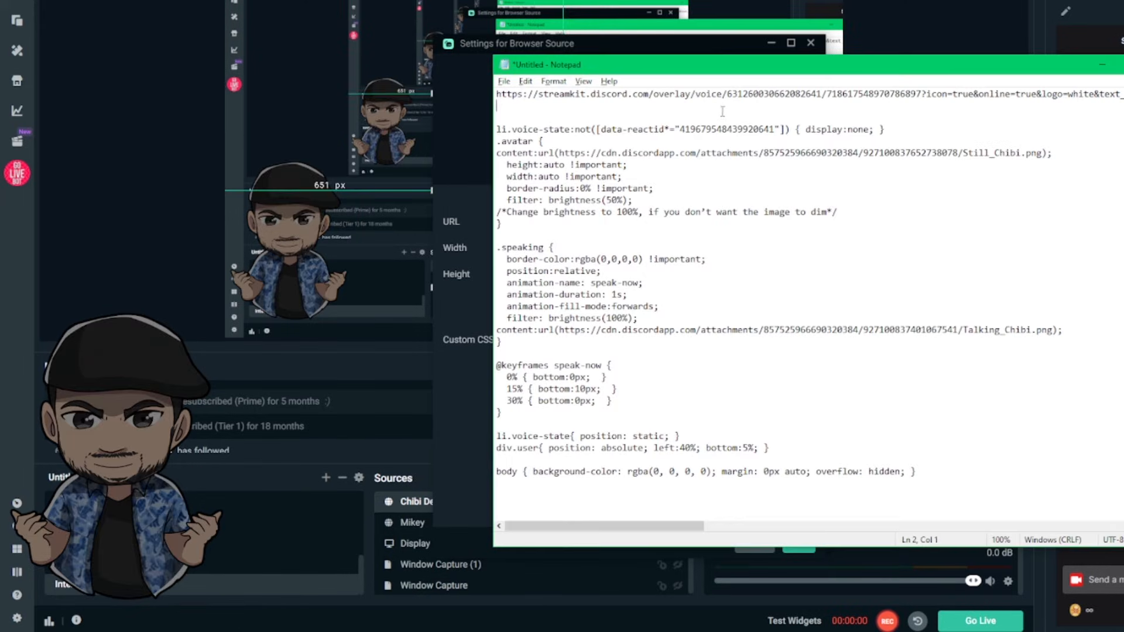
# - Copy the StreamKit voice overlay link from Notepad into the browser source's URL and apply the settings
pyautogui.tripleClick(502, 92)
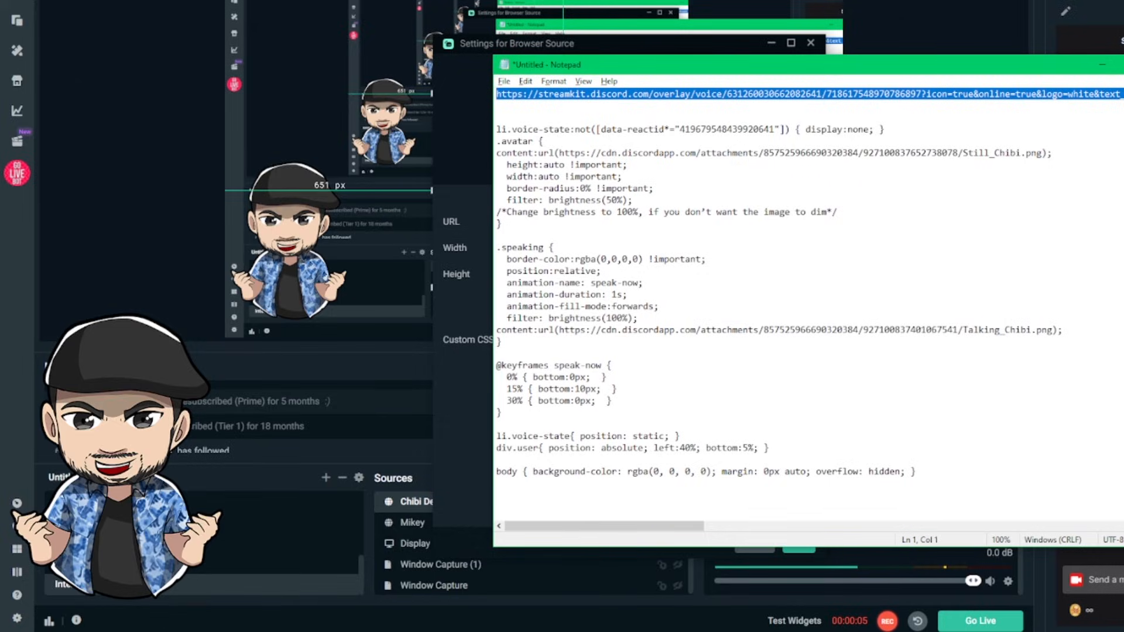
pyautogui.click(571, 45)
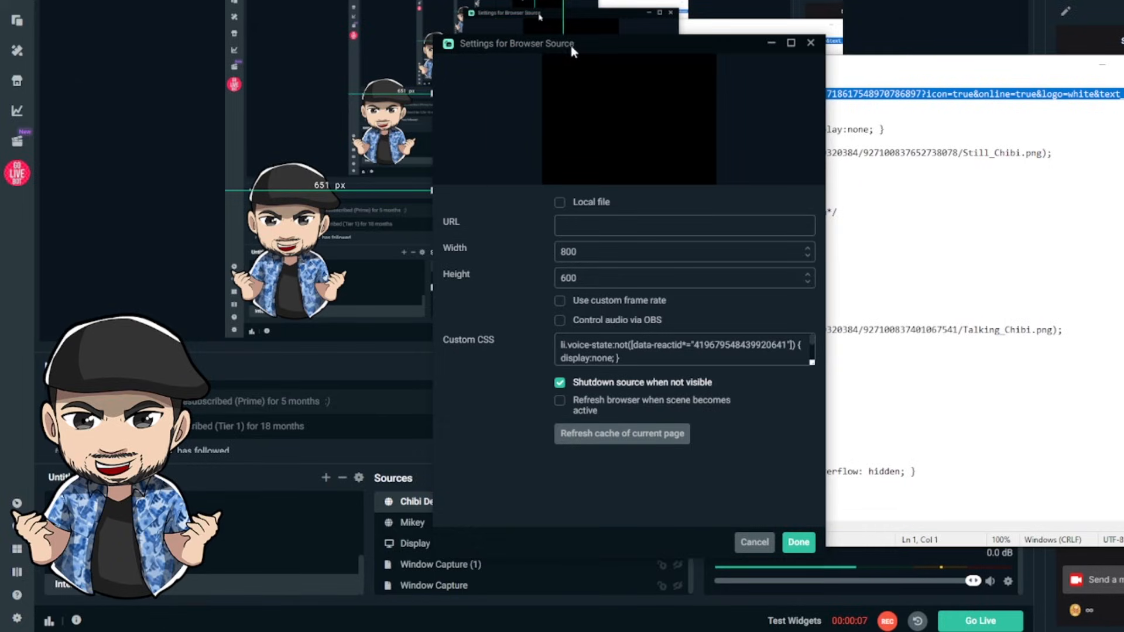
pyautogui.click(667, 228)
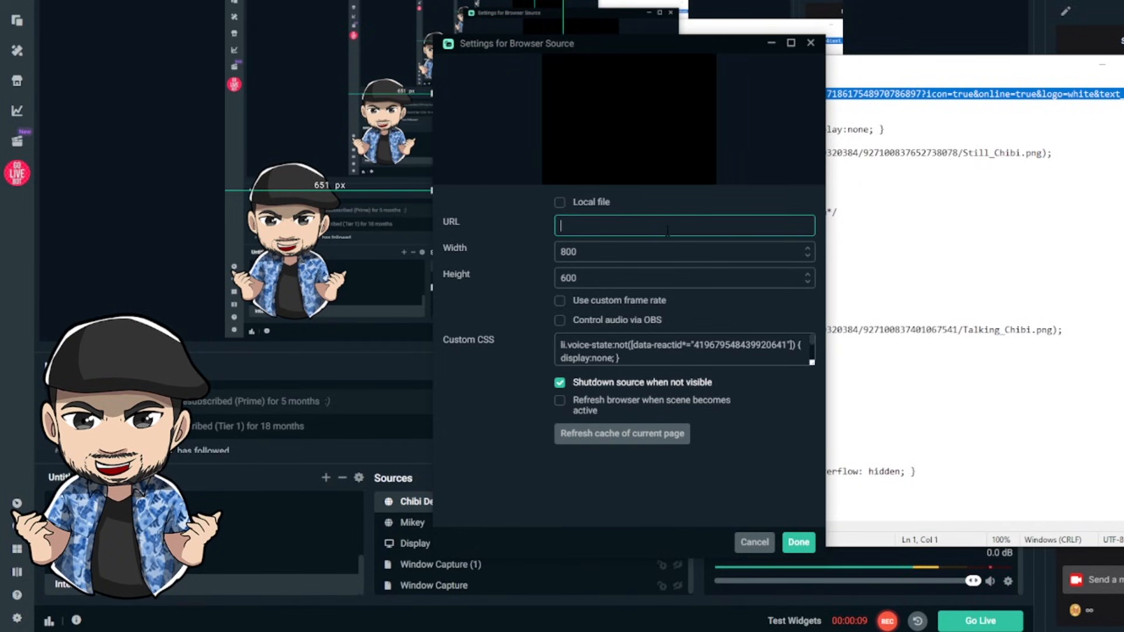
pyautogui.hotkey('ctrl', 'v')
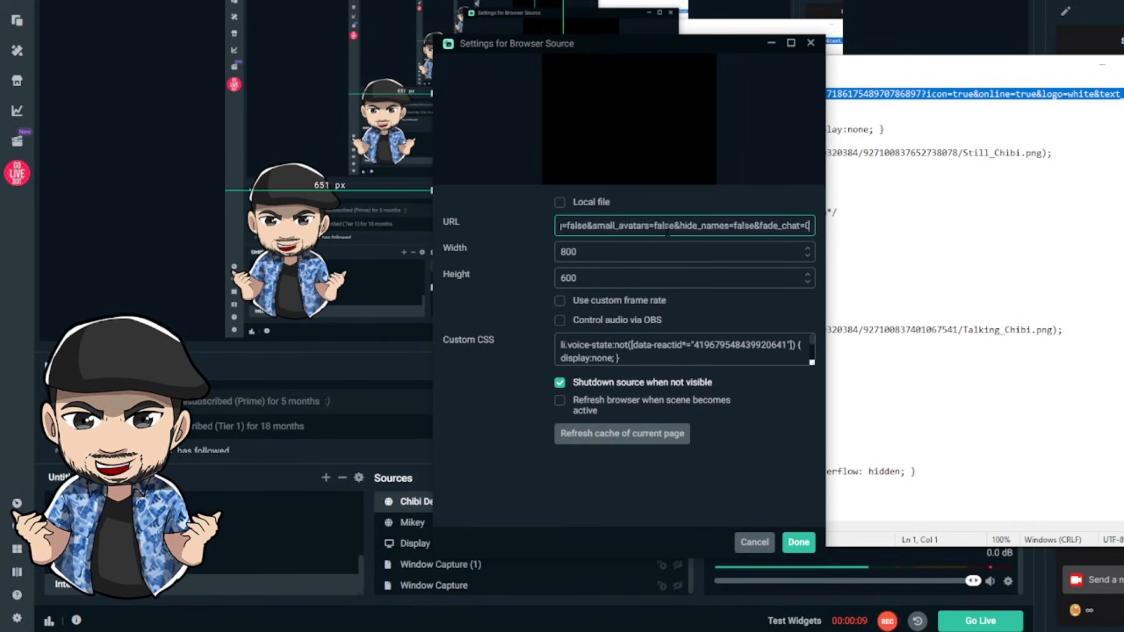
pyautogui.click(799, 543)
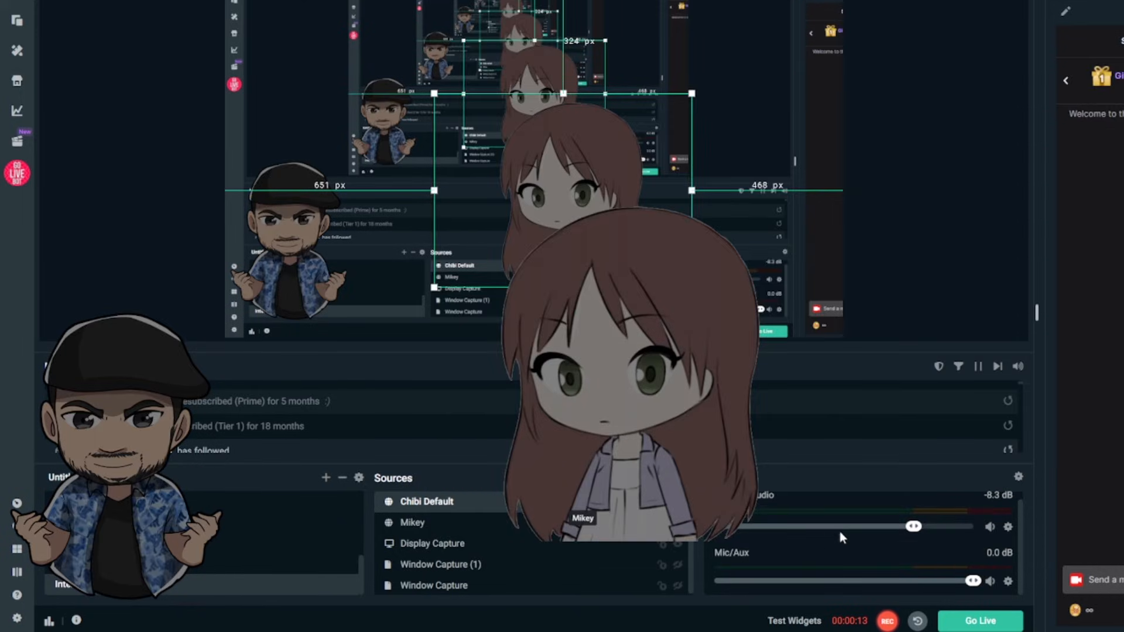